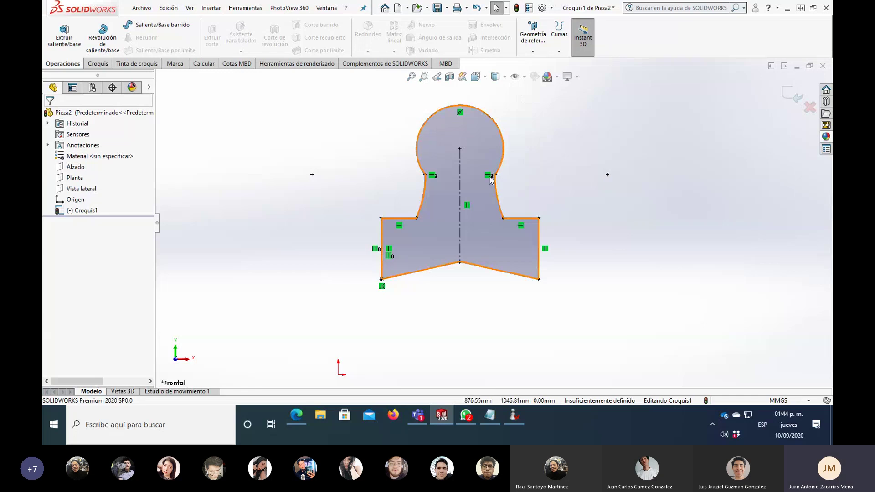
# Examine the profile outline, its construction offset line and the small circles placed at the offset line's corners
pyautogui.scroll(-2, 485, 119)
pyautogui.scroll(-1, 485, 118)
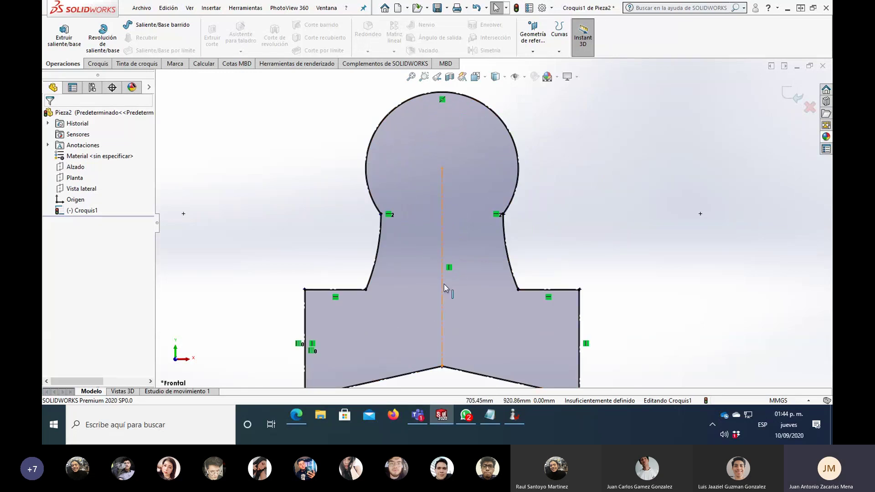
pyautogui.scroll(1, 444, 284)
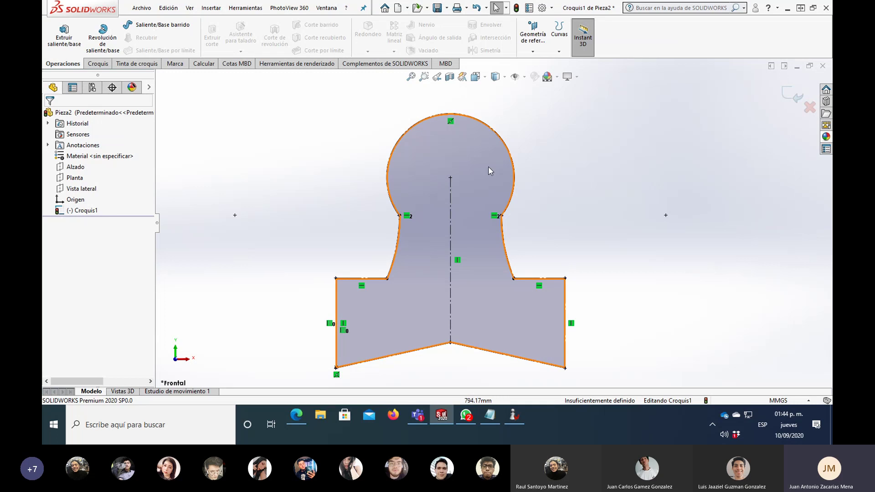
pyautogui.scroll(-4, 339, 367)
pyautogui.scroll(-2, 398, 316)
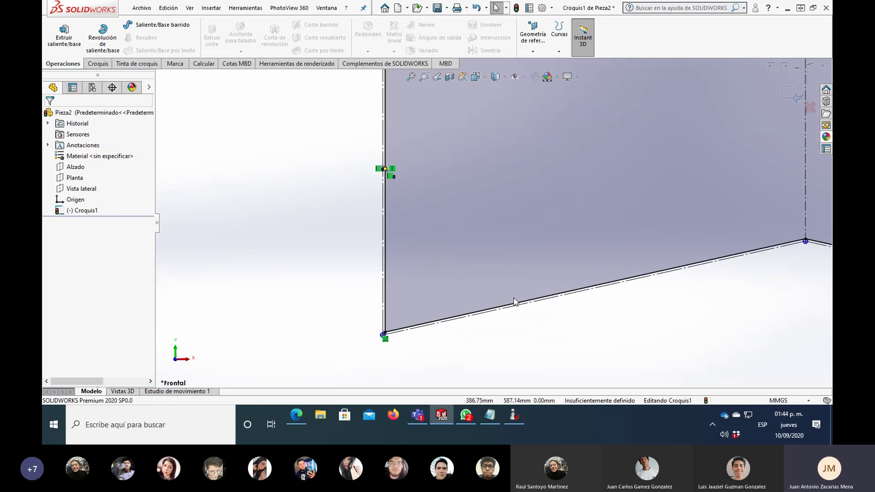
pyautogui.scroll(3, 501, 219)
pyautogui.scroll(-3, 530, 276)
pyautogui.scroll(-2, 352, 260)
pyautogui.scroll(3, 365, 310)
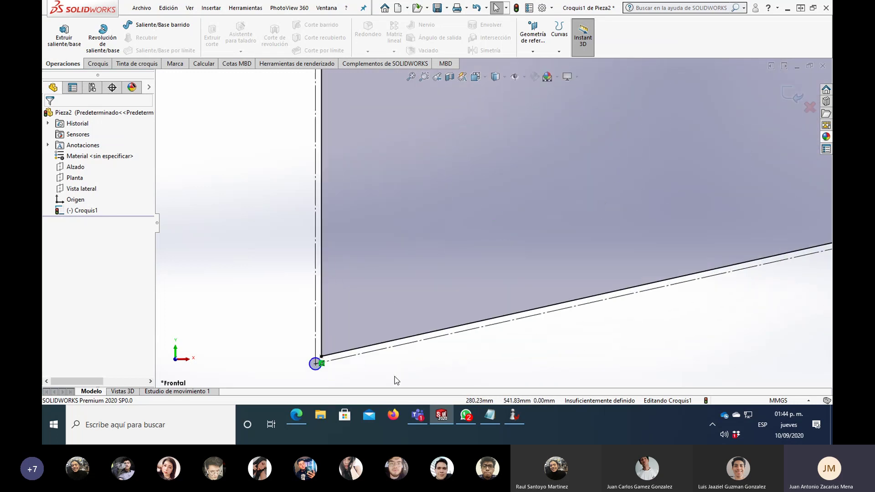
pyautogui.scroll(3, 455, 151)
pyautogui.scroll(-3, 456, 152)
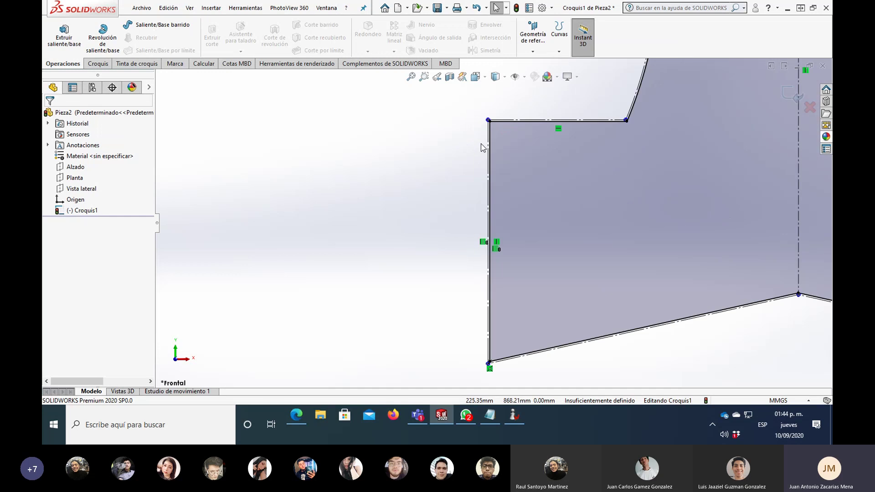
pyautogui.scroll(3, 522, 171)
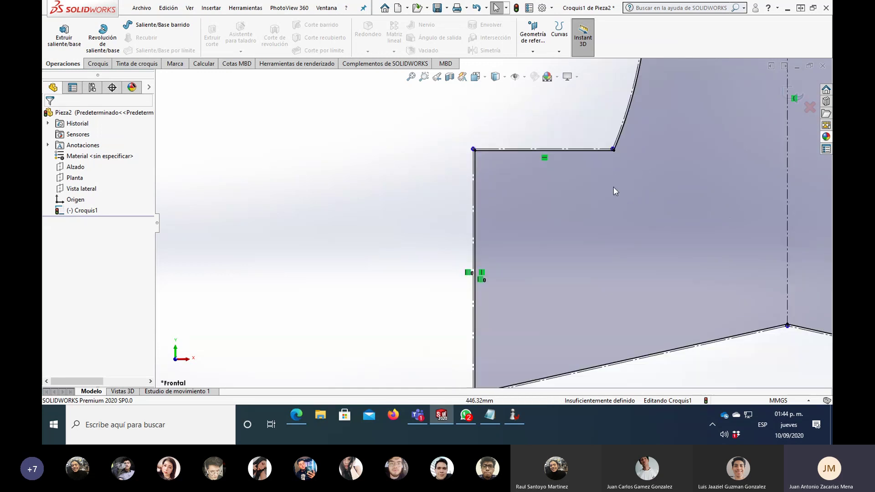
pyautogui.scroll(-4, 489, 252)
pyautogui.scroll(-3, 488, 253)
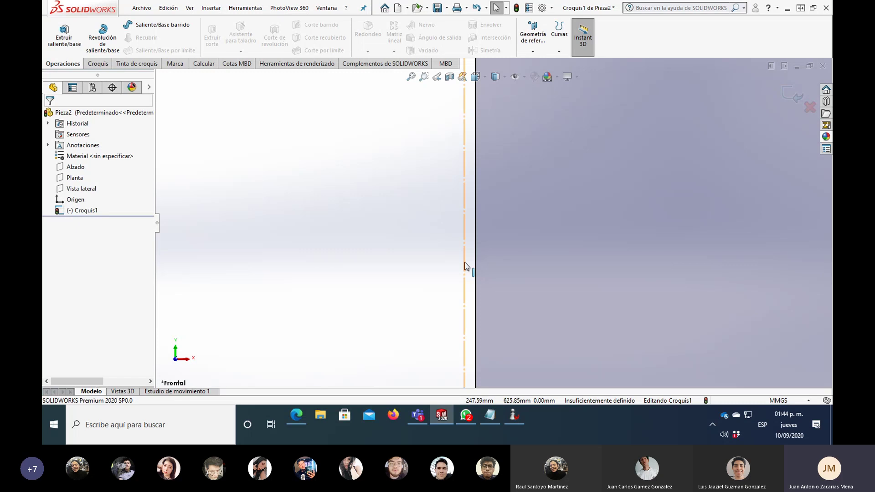
pyautogui.scroll(2, 523, 309)
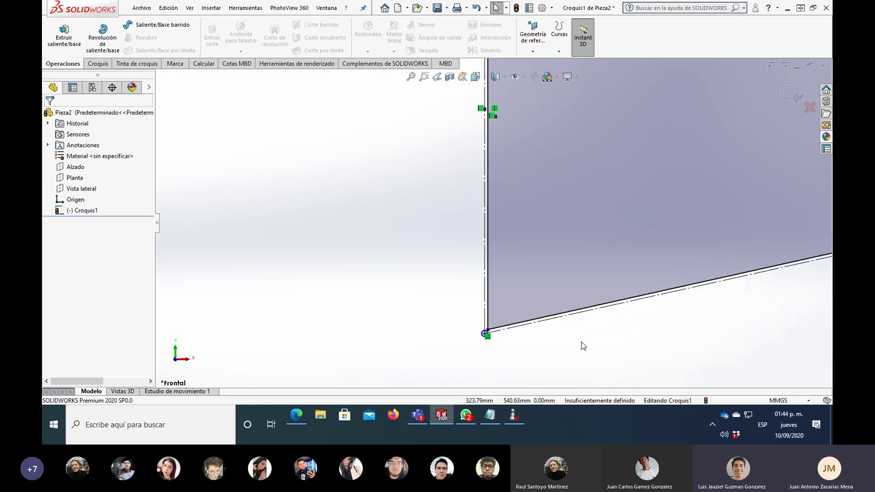
pyautogui.scroll(-2, 523, 333)
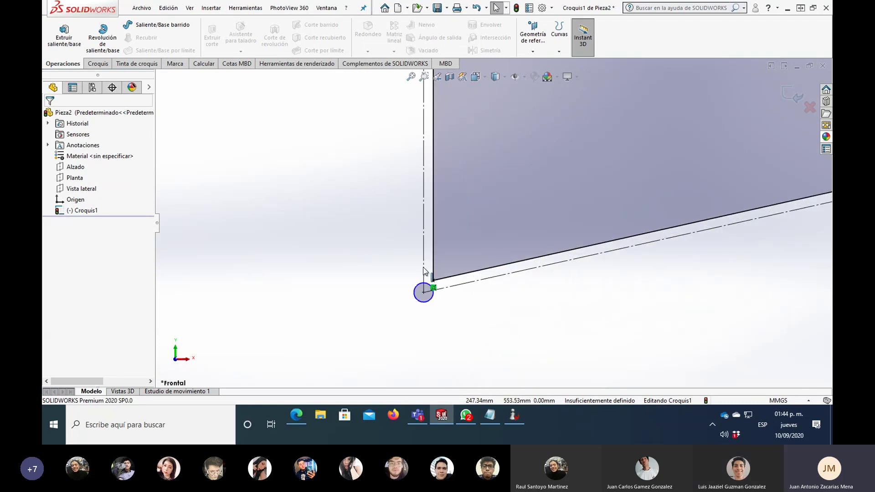
pyautogui.scroll(-2, 426, 269)
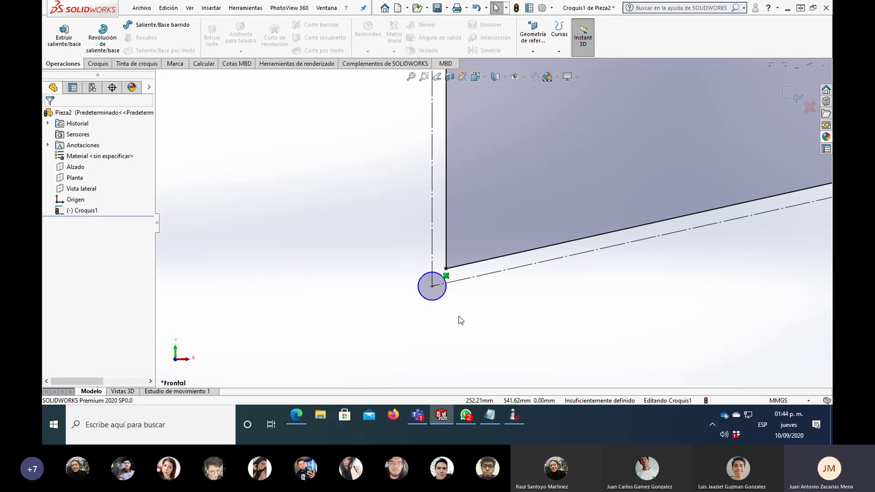
# Dimension the diameter of the small circle at the profile's lower-left corner
pyautogui.scroll(2, 449, 297)
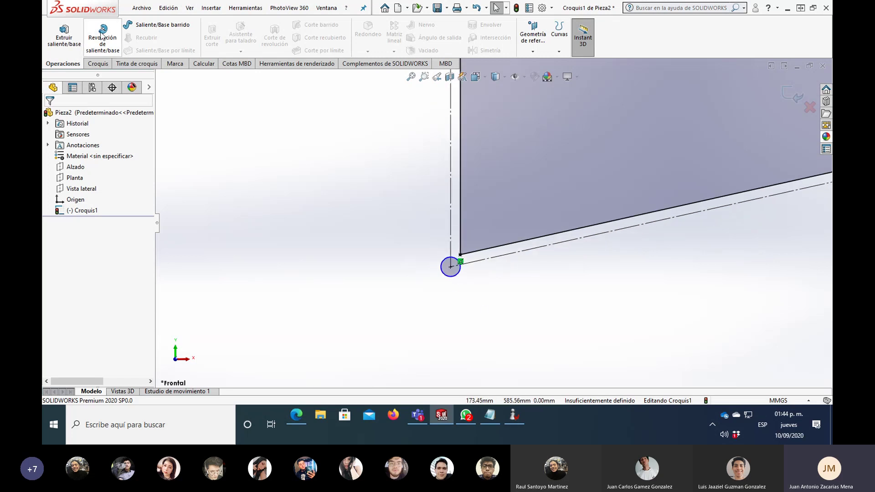
pyautogui.click(101, 65)
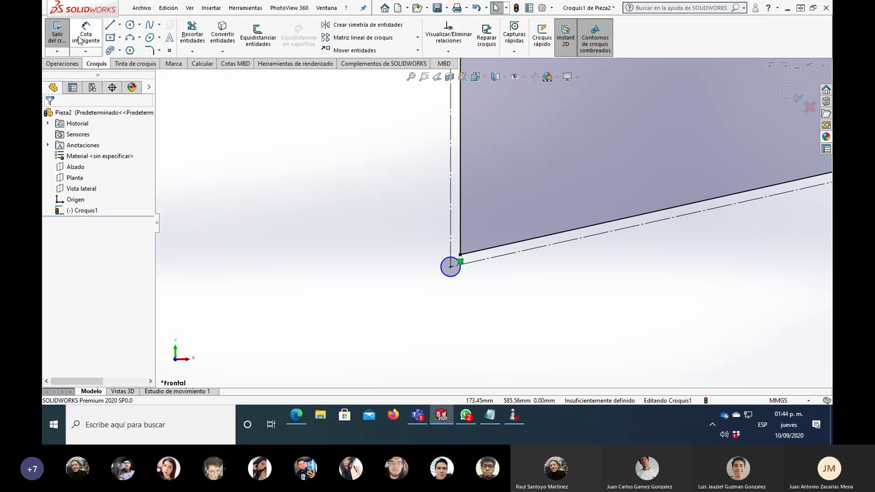
pyautogui.click(85, 36)
pyautogui.click(444, 277)
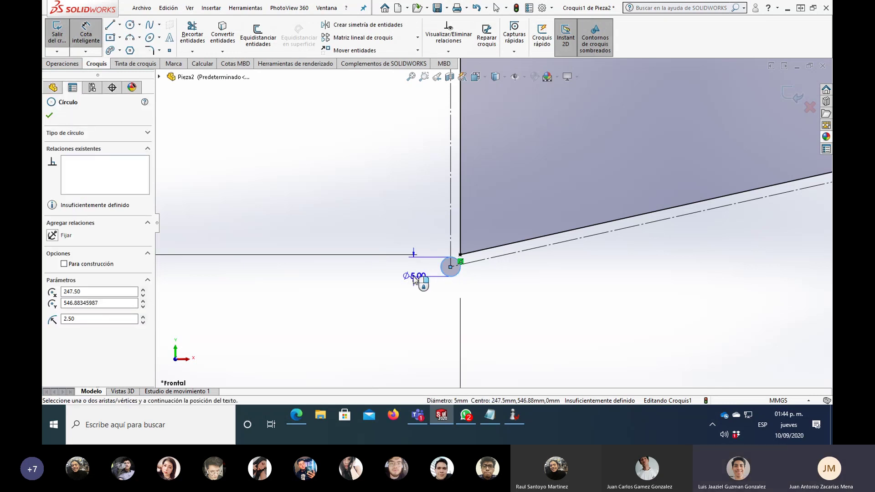
pyautogui.click(412, 277)
pyautogui.click(369, 263)
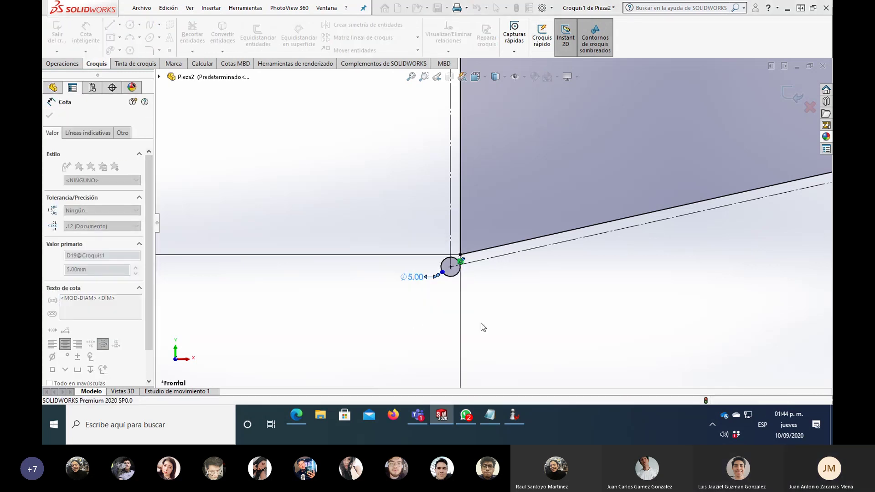
# Hide the sketch dimensions in the graphics view
pyautogui.scroll(6, 533, 310)
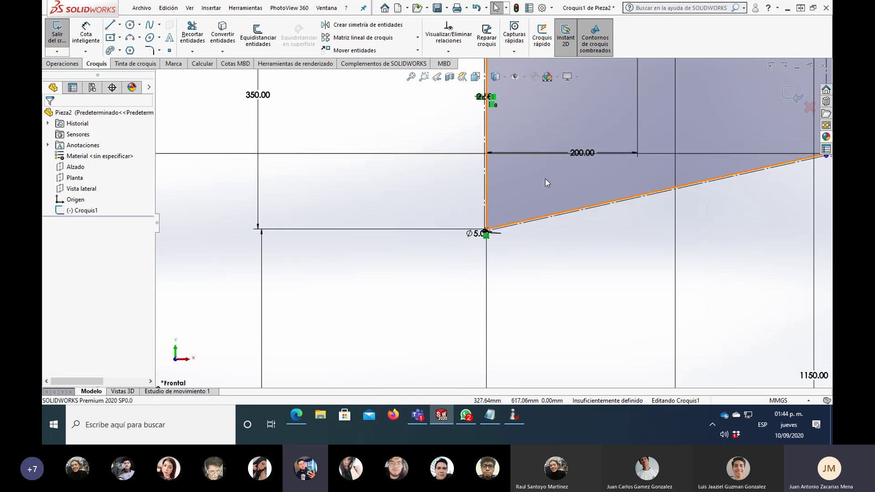
pyautogui.scroll(2, 546, 178)
pyautogui.click(524, 78)
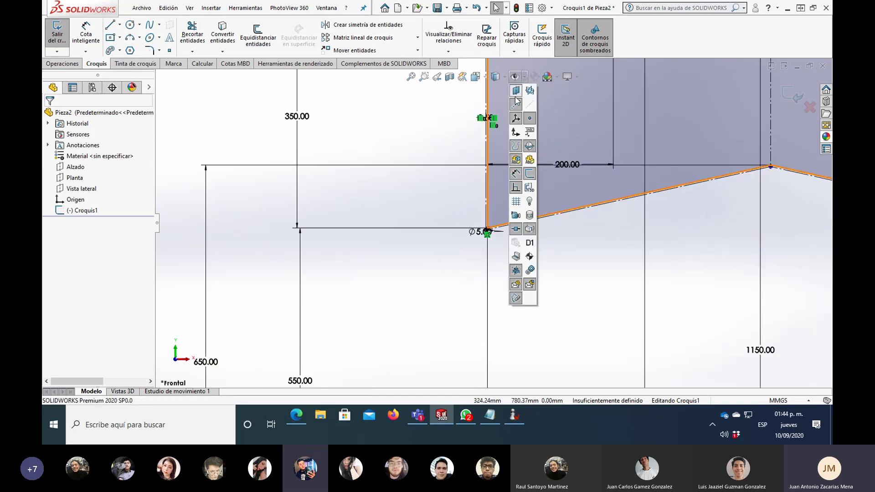
pyautogui.click(516, 187)
pyautogui.scroll(-3, 474, 216)
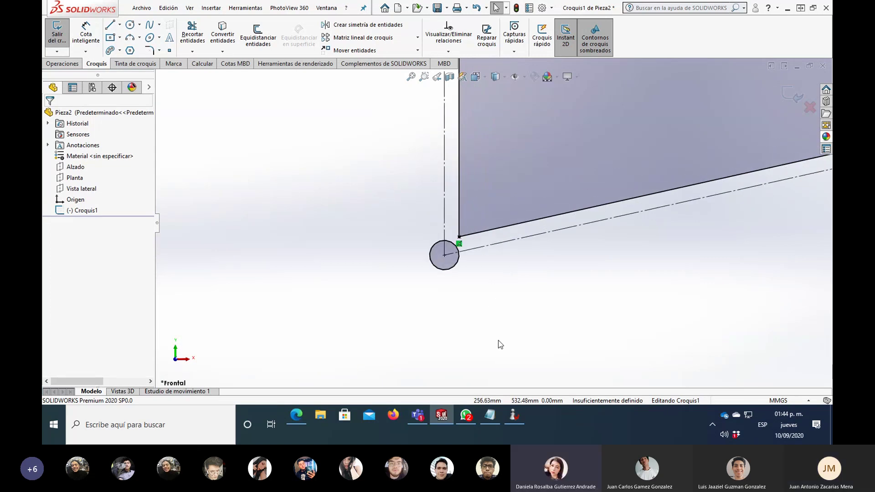
# Offset the whole chained profile outline 10 mm outward as construction geometry, with dimensions added
pyautogui.scroll(5, 568, 258)
pyautogui.scroll(-2, 521, 168)
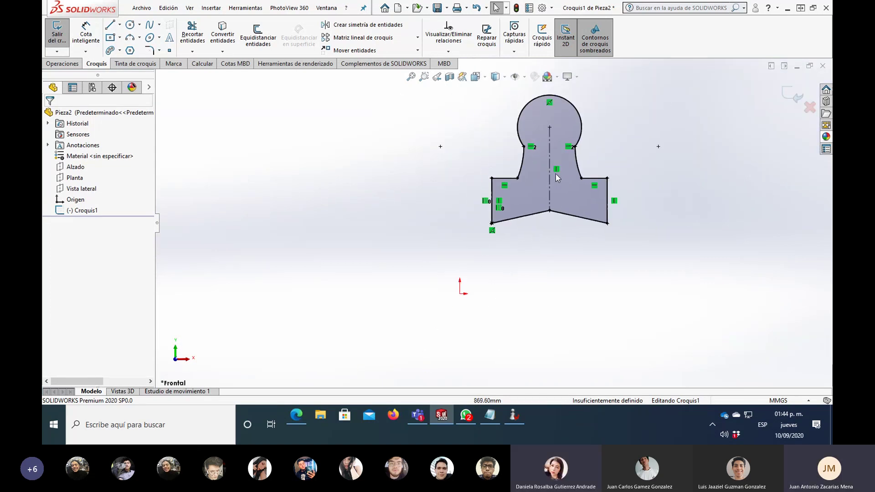
pyautogui.scroll(-2, 437, 228)
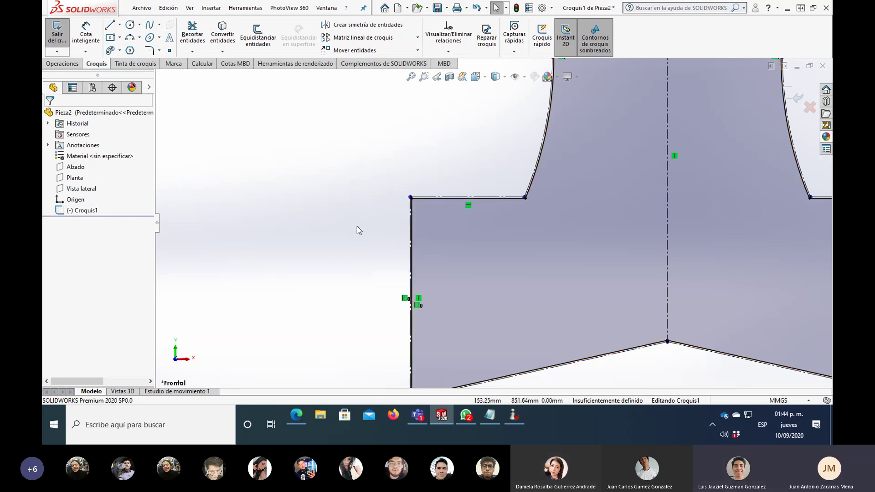
pyautogui.scroll(3, 498, 228)
pyautogui.scroll(-1, 471, 340)
pyautogui.scroll(-2, 472, 340)
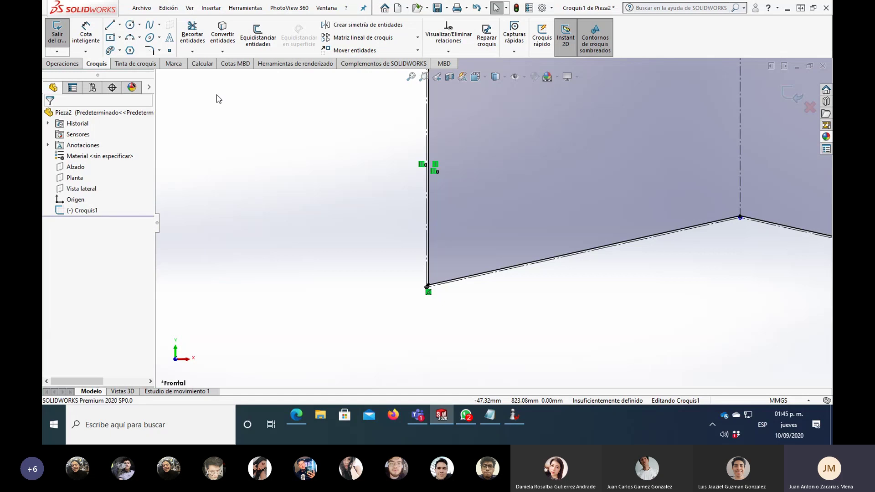
pyautogui.click(261, 41)
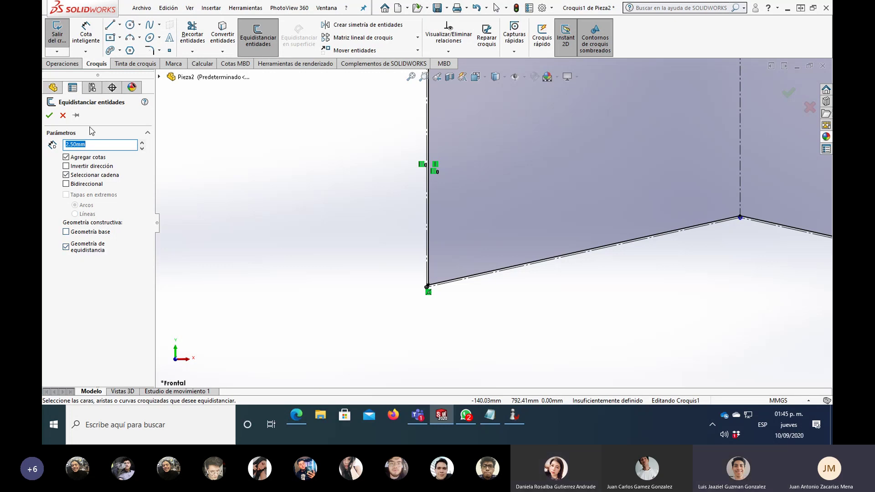
pyautogui.click(102, 142)
pyautogui.moveTo(83, 142); pyautogui.dragTo(44, 140)
pyautogui.write('10')
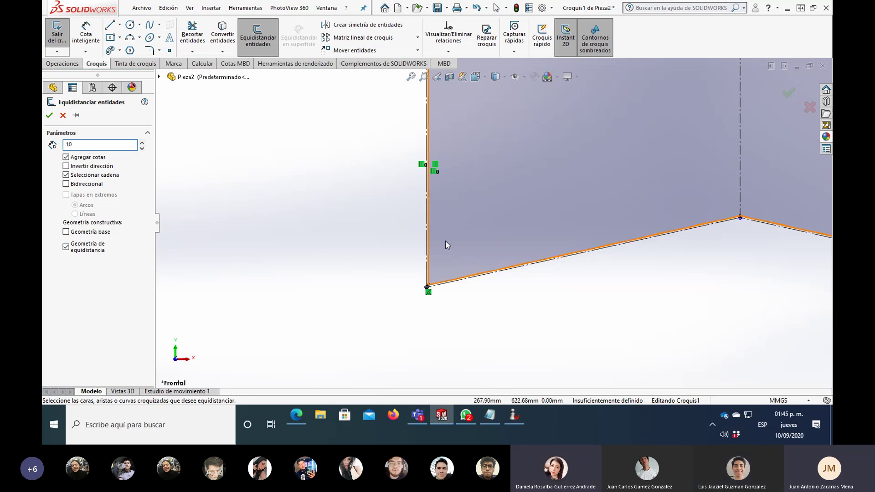
pyautogui.scroll(-2, 436, 241)
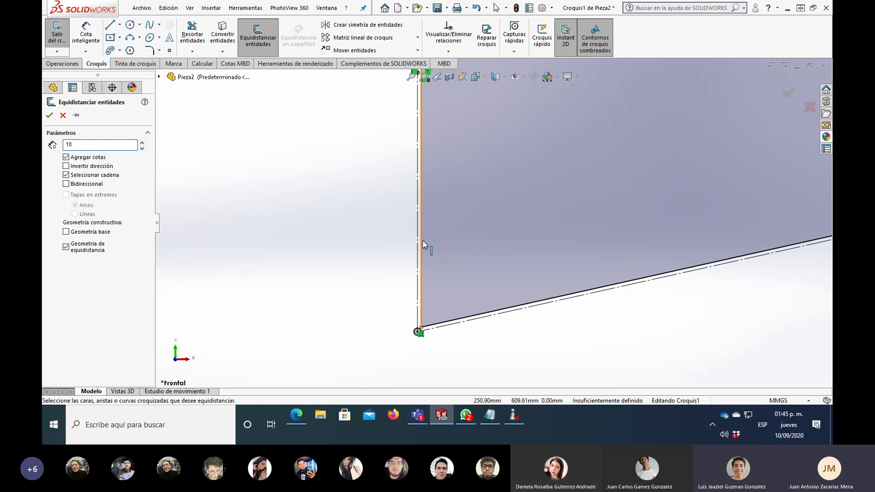
pyautogui.click(422, 242)
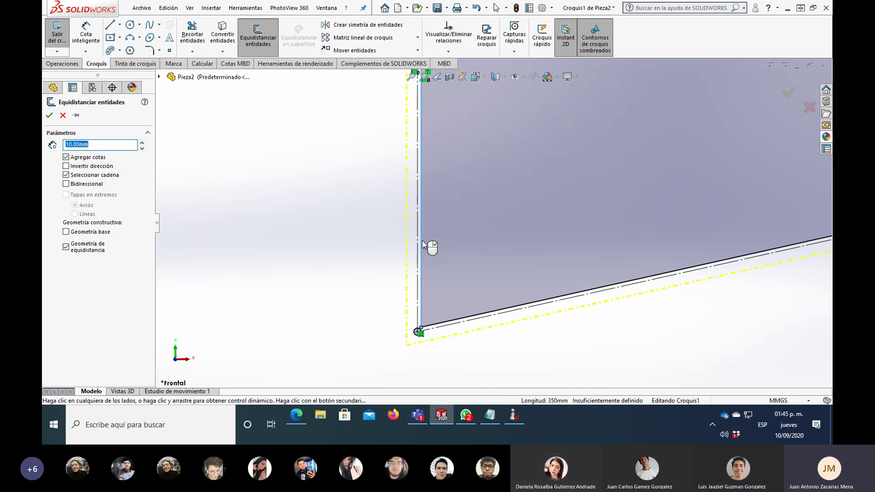
pyautogui.scroll(-2, 433, 354)
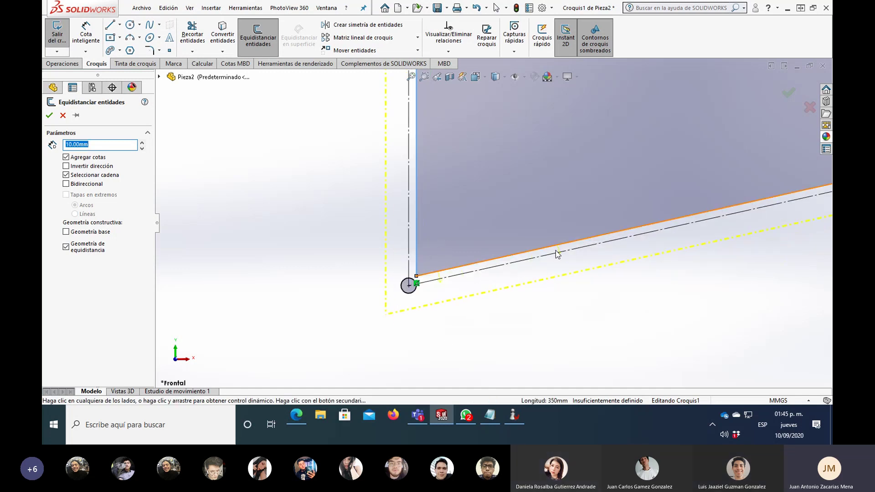
pyautogui.scroll(5, 562, 237)
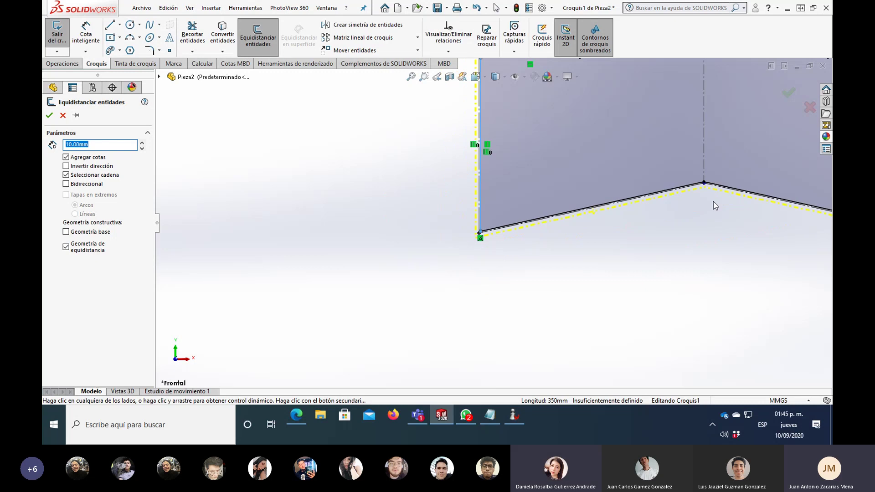
pyautogui.scroll(-2, 557, 145)
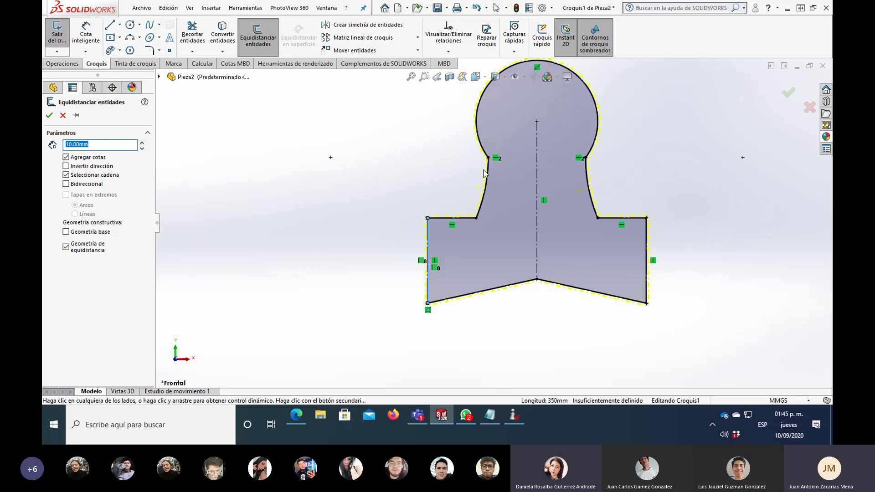
pyautogui.scroll(-6, 484, 174)
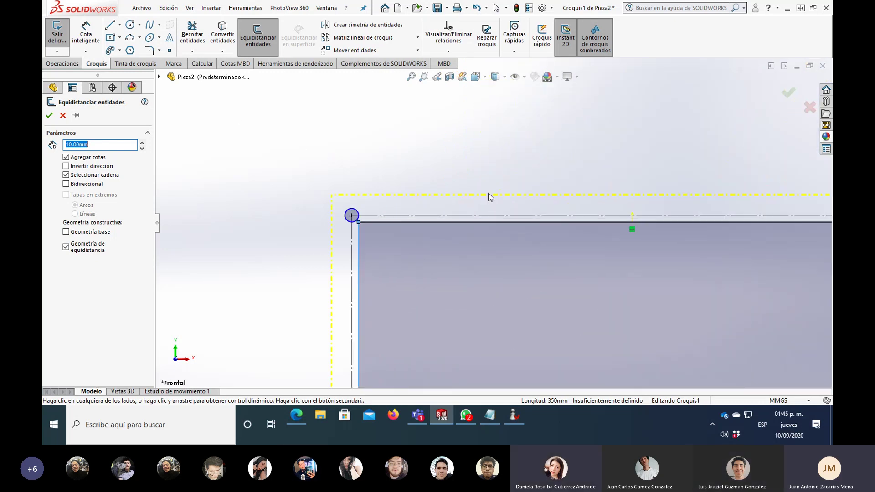
pyautogui.scroll(2, 472, 206)
pyautogui.scroll(-2, 573, 209)
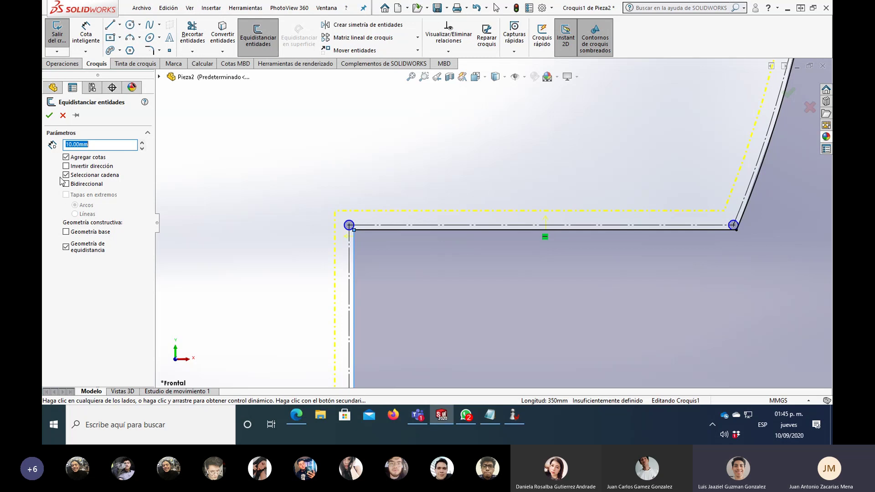
pyautogui.click(49, 115)
# Inspect the centre coordinates of the small circle at the profile's lower-left corner
pyautogui.scroll(2, 492, 226)
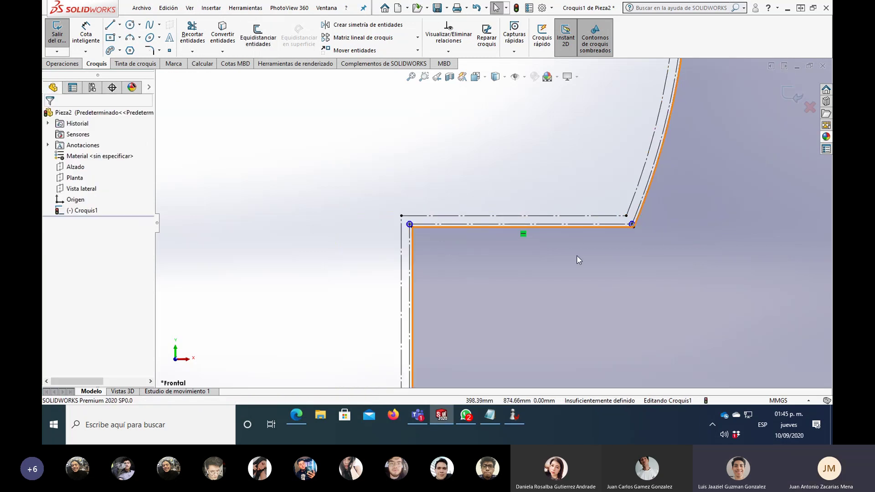
pyautogui.scroll(-2, 419, 274)
pyautogui.scroll(3, 530, 354)
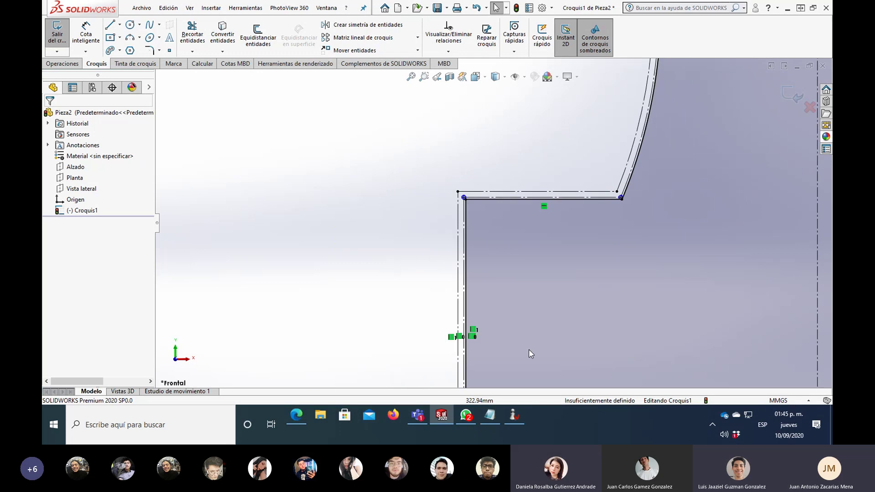
pyautogui.scroll(2, 528, 352)
pyautogui.scroll(-4, 436, 354)
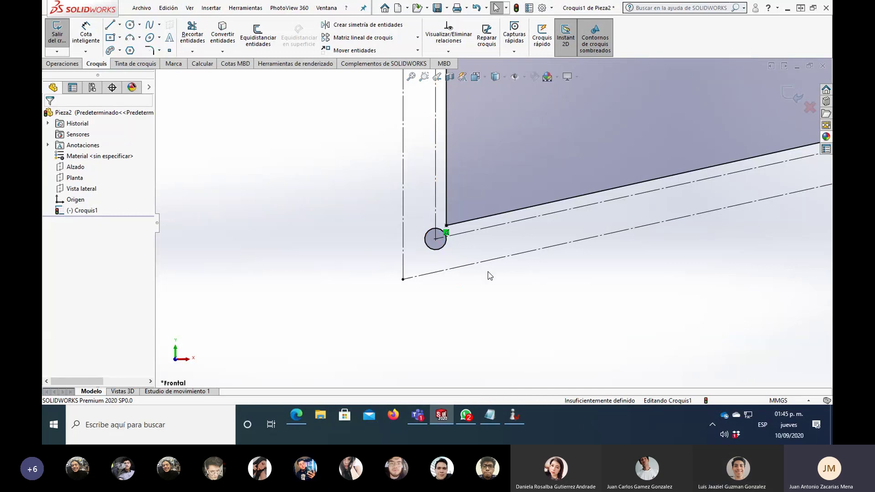
pyautogui.scroll(1, 482, 258)
pyautogui.scroll(-4, 456, 220)
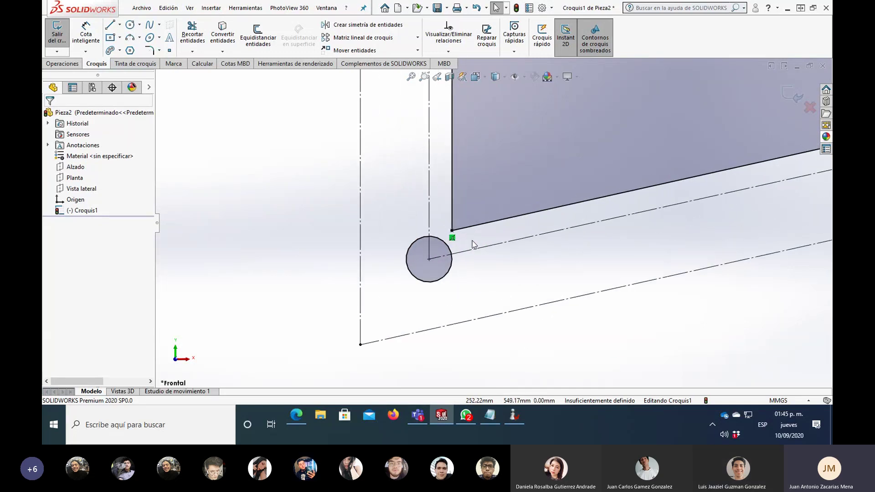
pyautogui.click(432, 282)
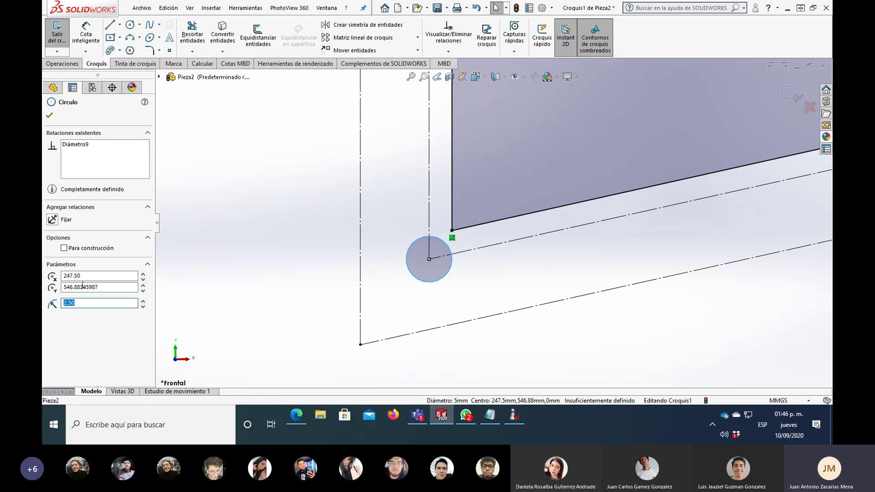
pyautogui.click(105, 276)
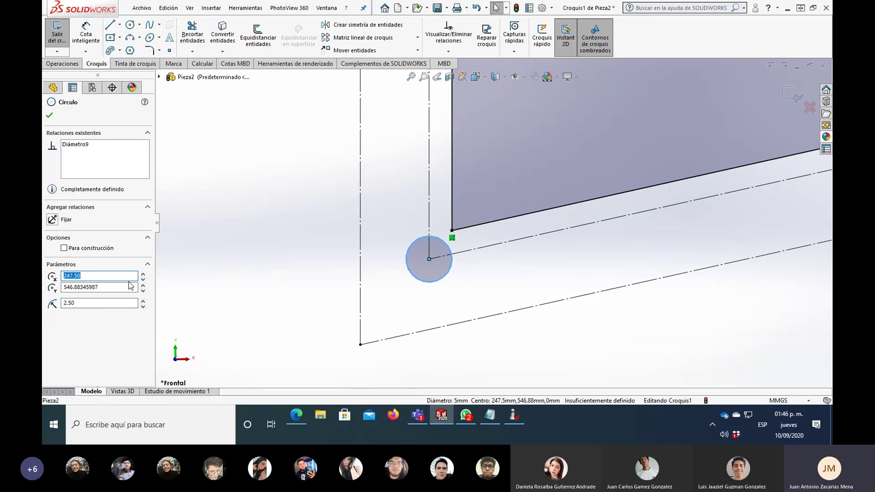
pyautogui.click(92, 277)
pyautogui.press('Escape')
pyautogui.press('z')
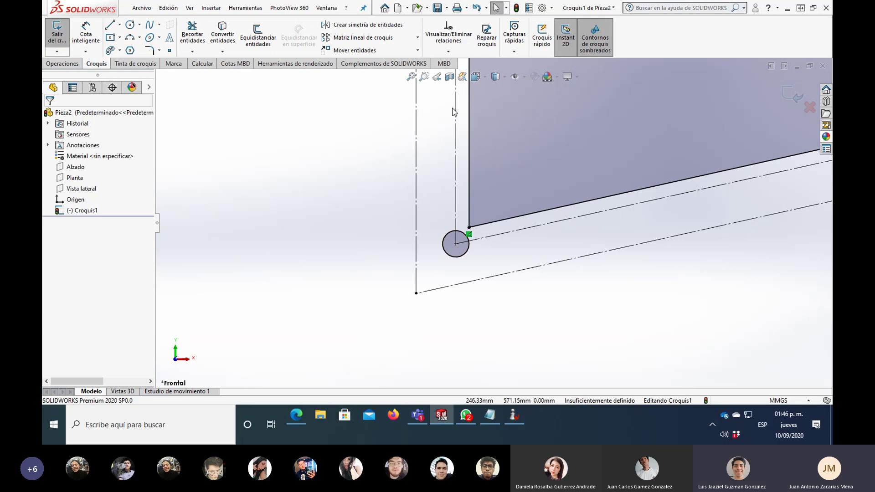
# Compare the coordinates of the profile's lower-left vertex with the centre coordinates of the small circle beside it
pyautogui.click(450, 255)
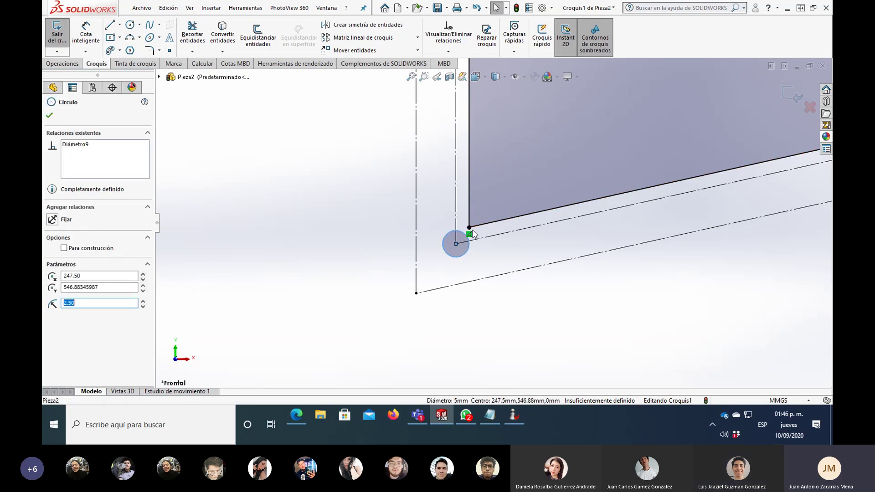
pyautogui.click(483, 273)
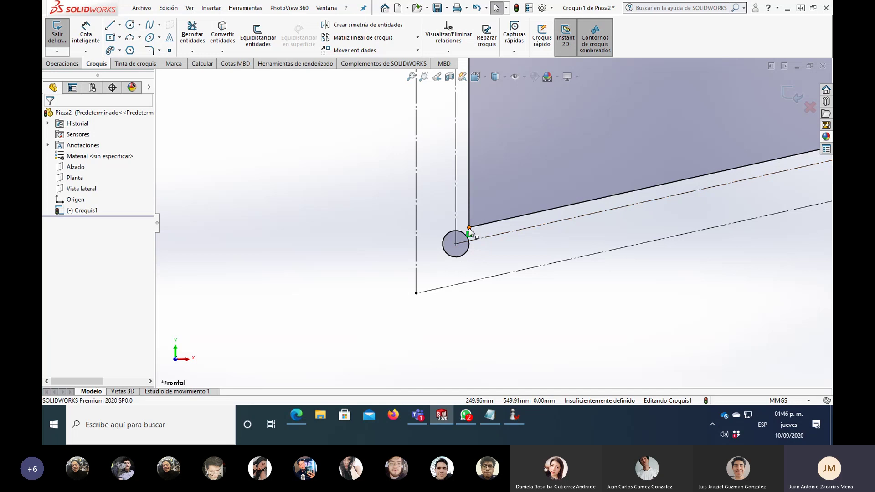
pyautogui.click(469, 228)
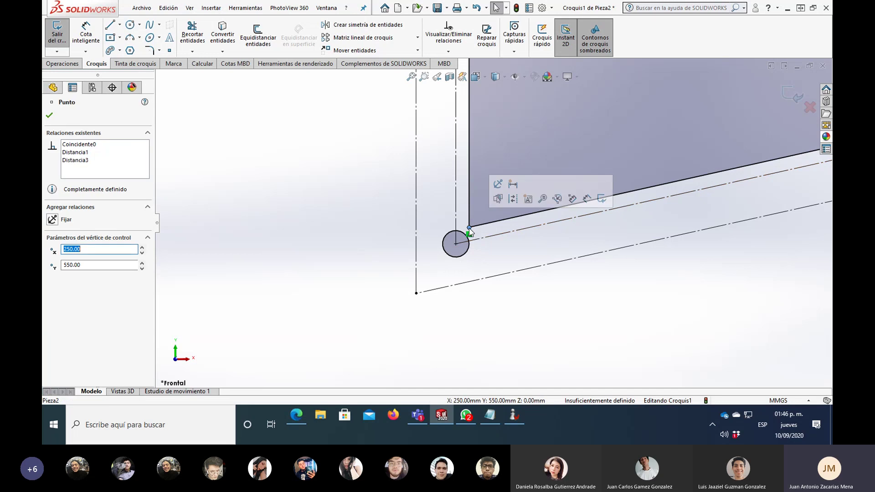
pyautogui.click(86, 265)
pyautogui.click(214, 266)
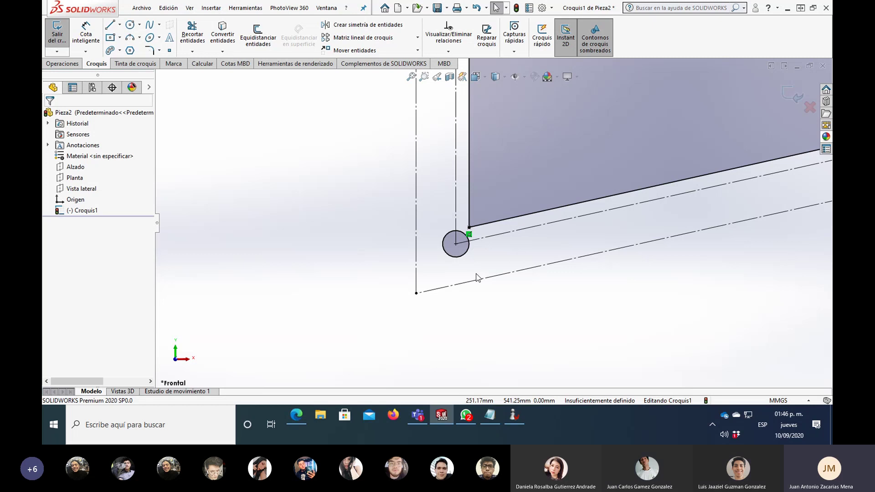
pyautogui.click(463, 256)
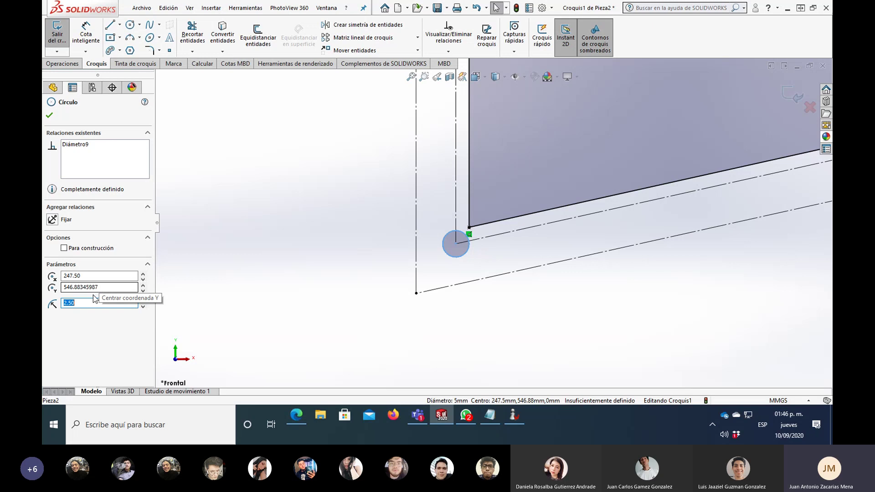
pyautogui.hotkey('shift', 'Tab')
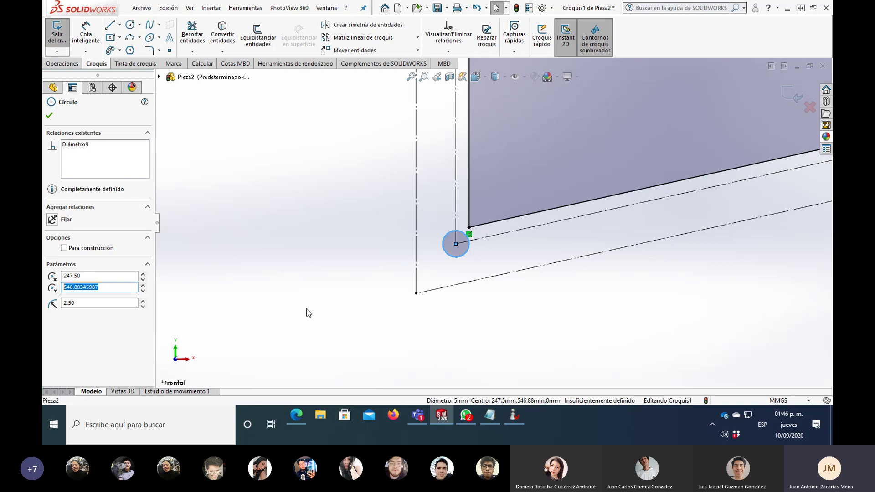
pyautogui.click(441, 344)
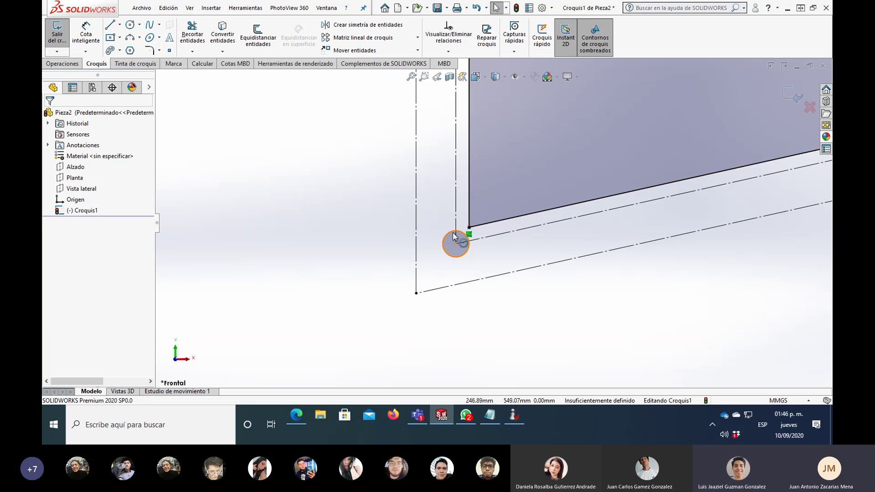
# Check the coordinates of the vertex at the outer end of the left horizontal shoulder and the centre of its small circle
pyautogui.scroll(1, 466, 235)
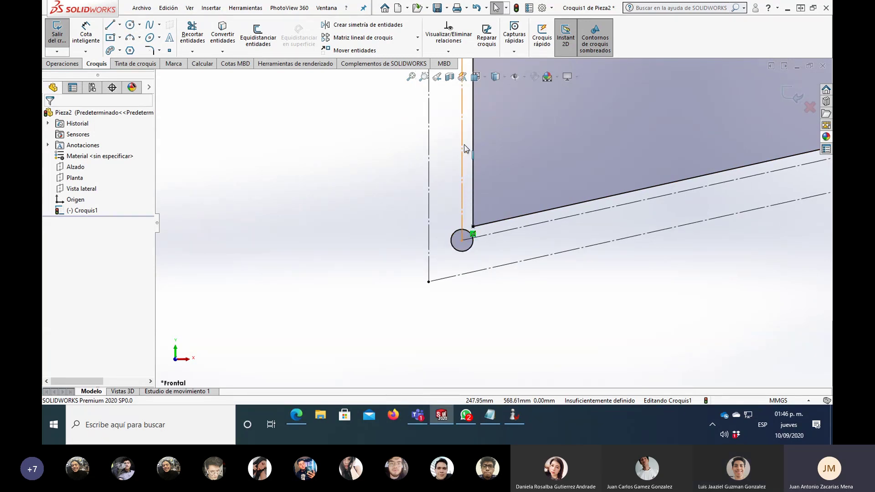
pyautogui.scroll(4, 466, 144)
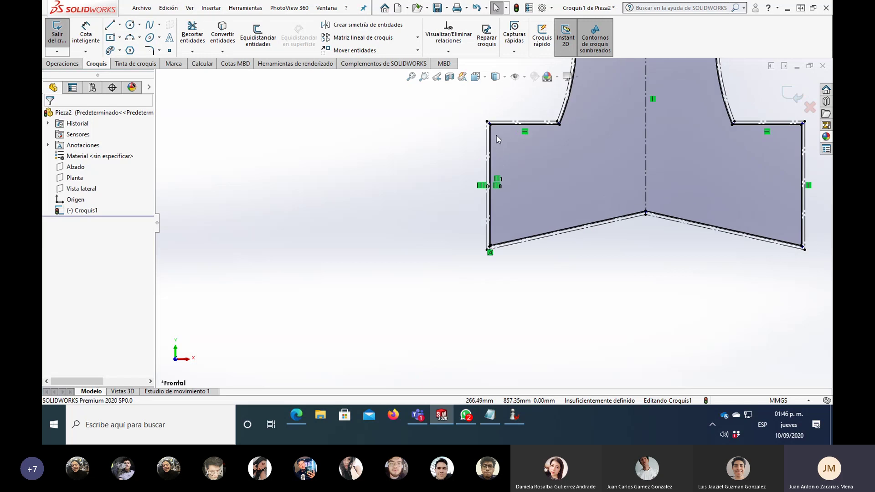
pyautogui.scroll(-6, 496, 135)
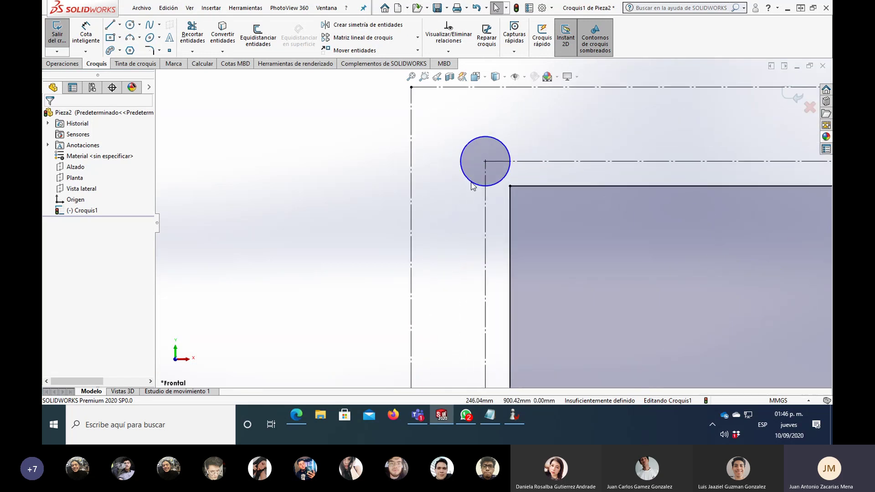
pyautogui.click(510, 186)
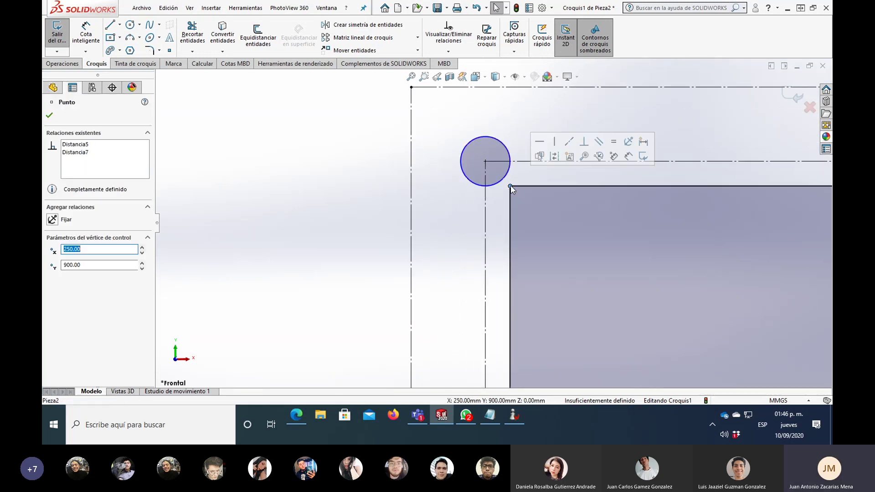
pyautogui.click(90, 265)
pyautogui.press('Escape')
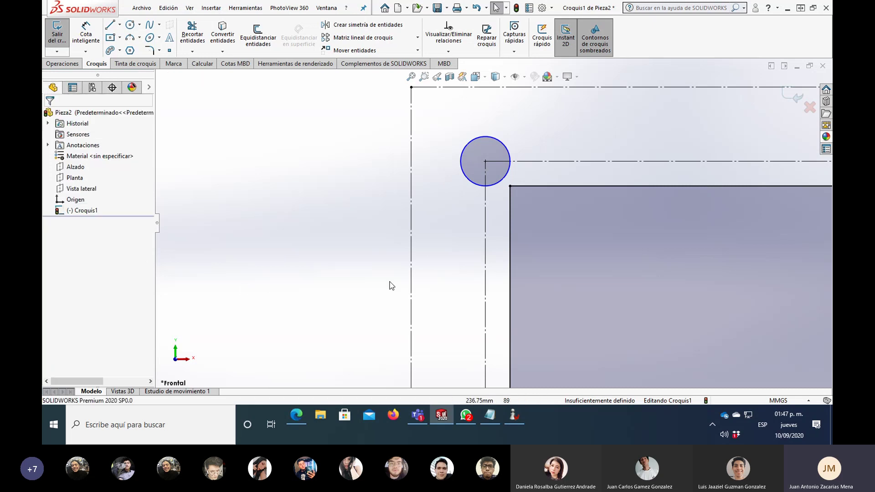
pyautogui.click(476, 183)
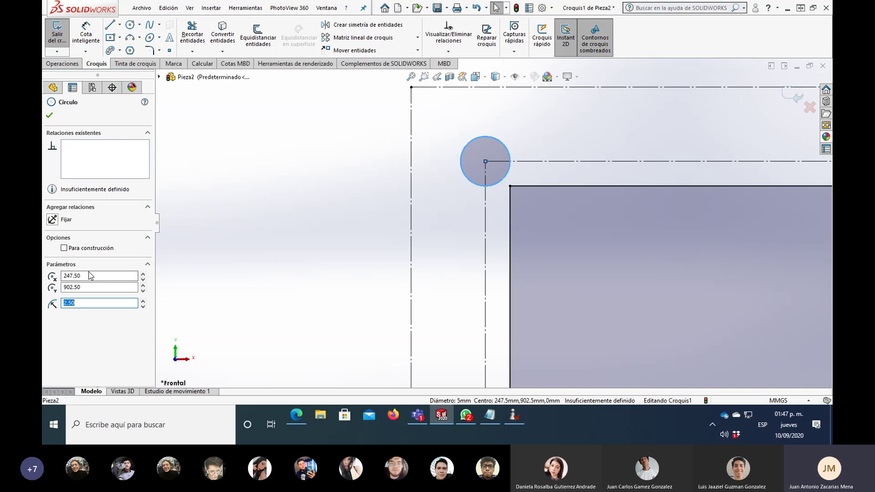
pyautogui.moveTo(82, 276); pyautogui.dragTo(62, 291)
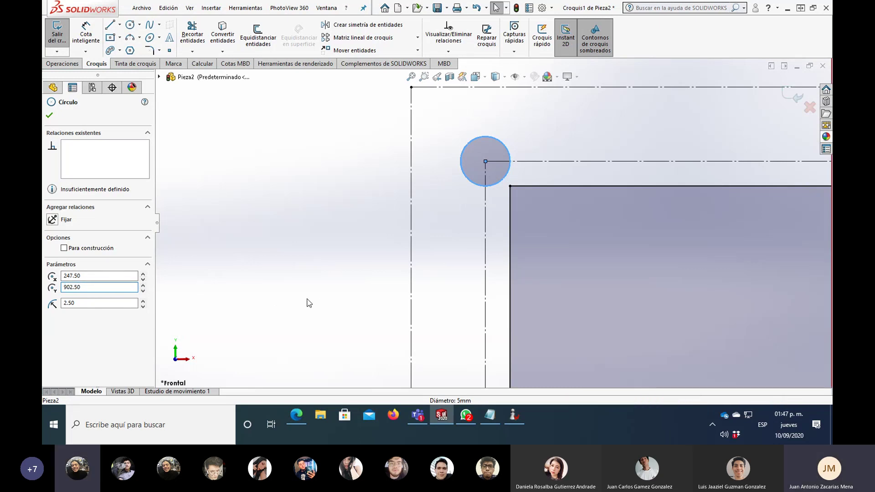
pyautogui.click(442, 275)
# Inspect the centre coordinates of the small circle where the left horizontal shoulder meets the curved edge
pyautogui.scroll(-3, 622, 199)
pyautogui.moveTo(621, 199)
pyautogui.mouseDown(button='middle')
pyautogui.moveTo(679, 224)
pyautogui.moveTo(685, 209)
pyautogui.mouseUp(button='middle')
pyautogui.scroll(-4, 685, 211)
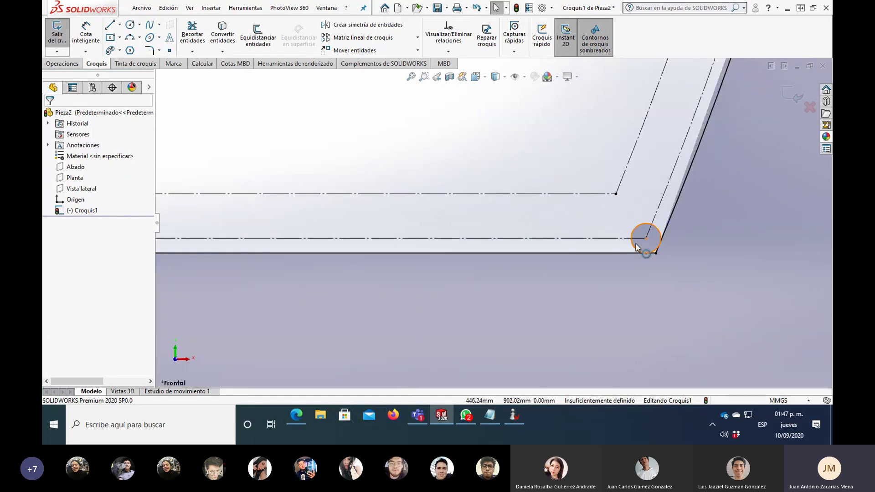
pyautogui.scroll(-6, 616, 217)
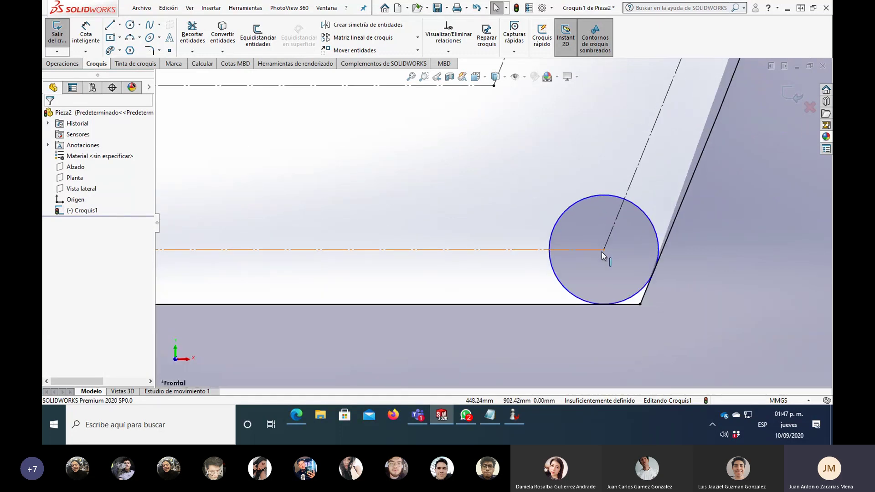
pyautogui.click(554, 274)
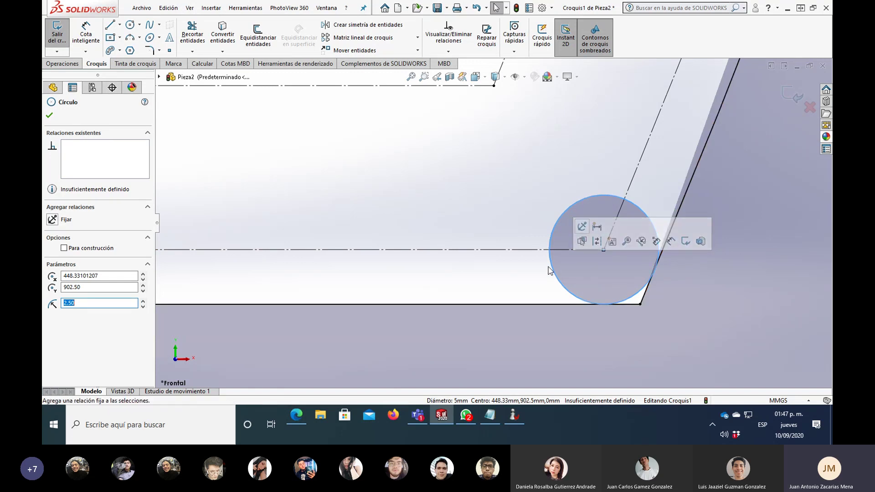
pyautogui.click(97, 275)
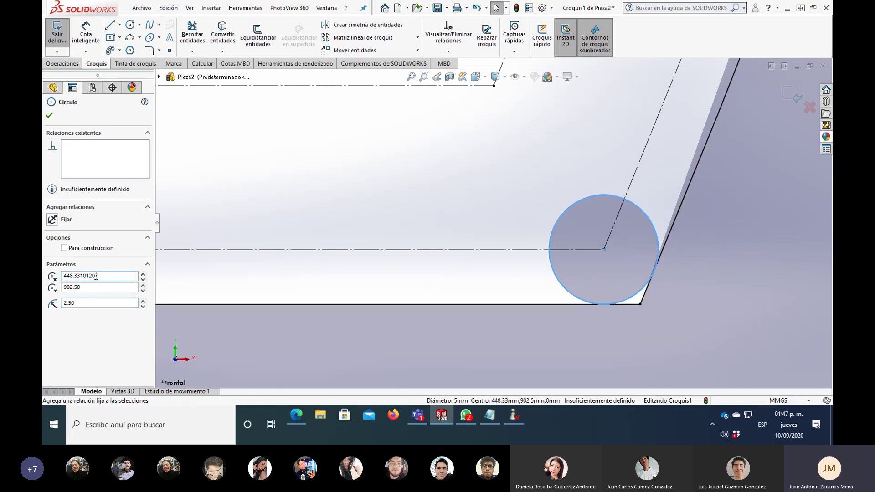
pyautogui.click(82, 279)
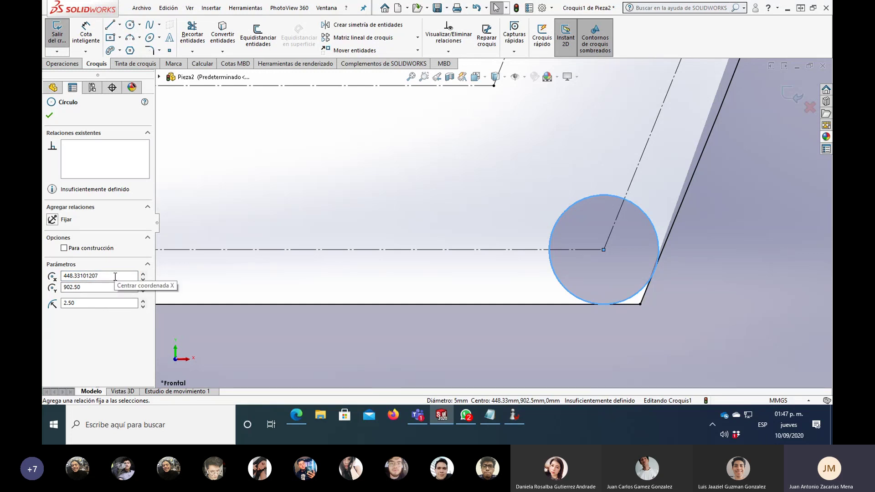
pyautogui.click(86, 289)
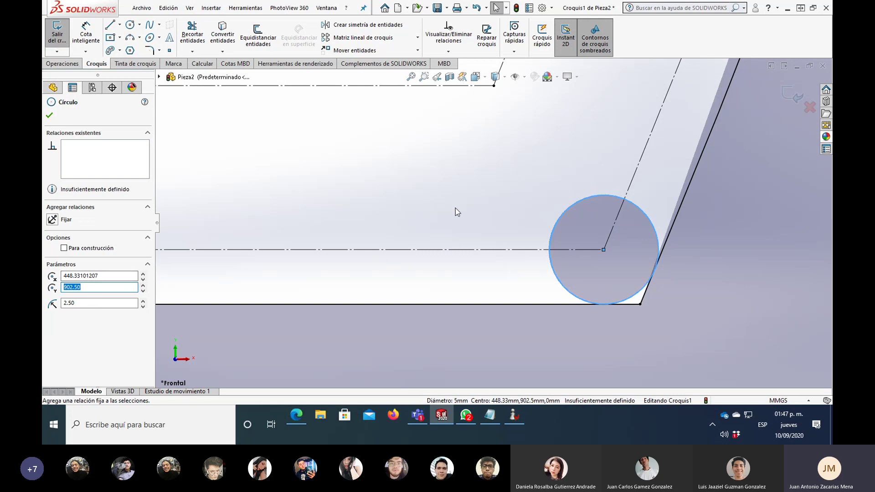
pyautogui.press('z')
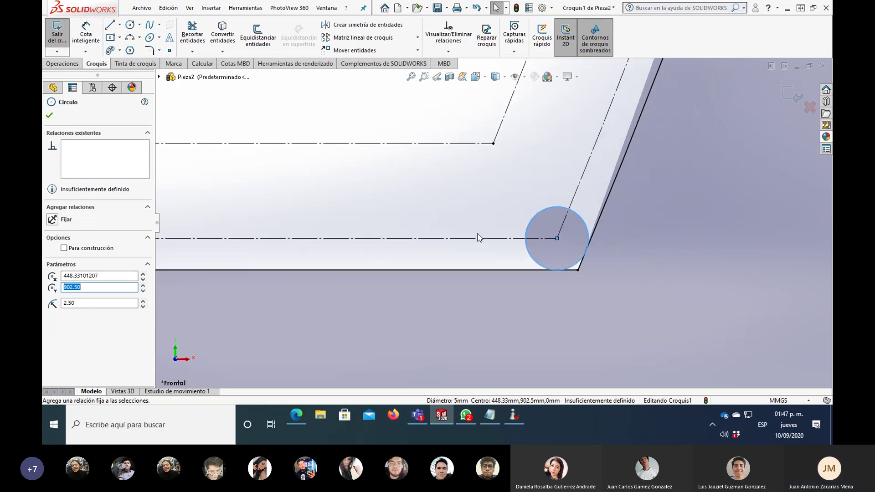
pyautogui.press('Escape')
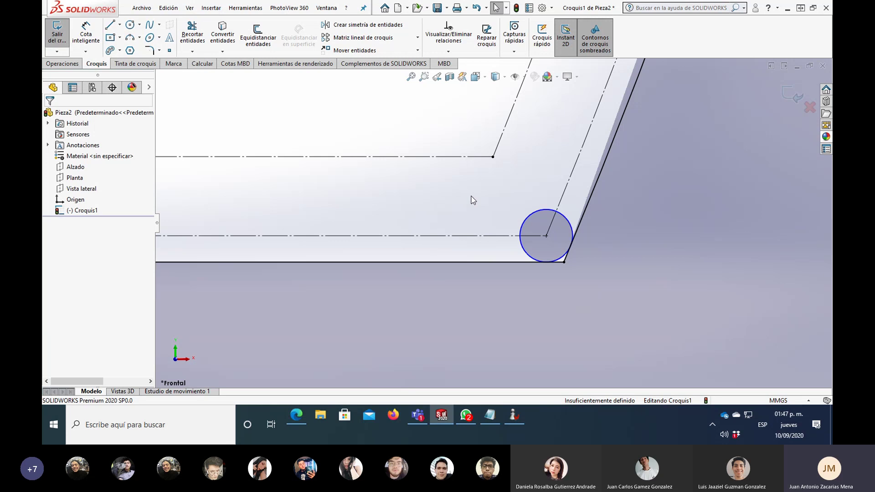
pyautogui.scroll(4, 493, 219)
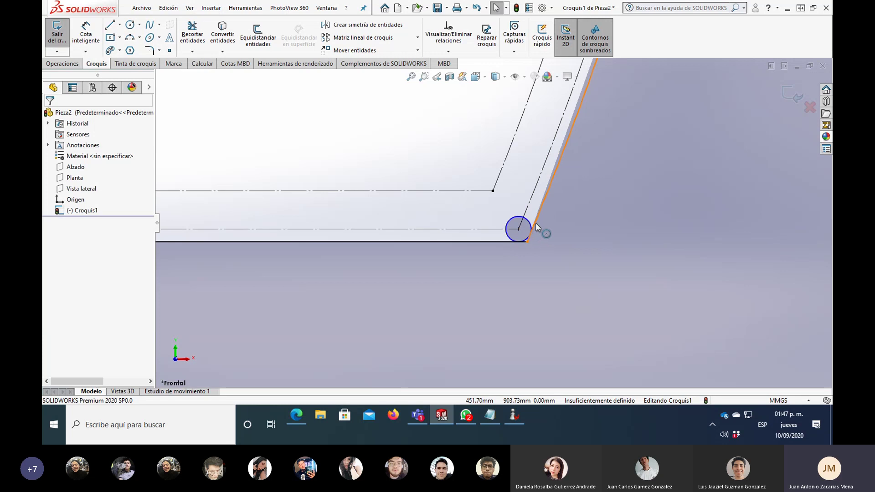
pyautogui.scroll(-1, 542, 230)
pyautogui.scroll(-2, 506, 233)
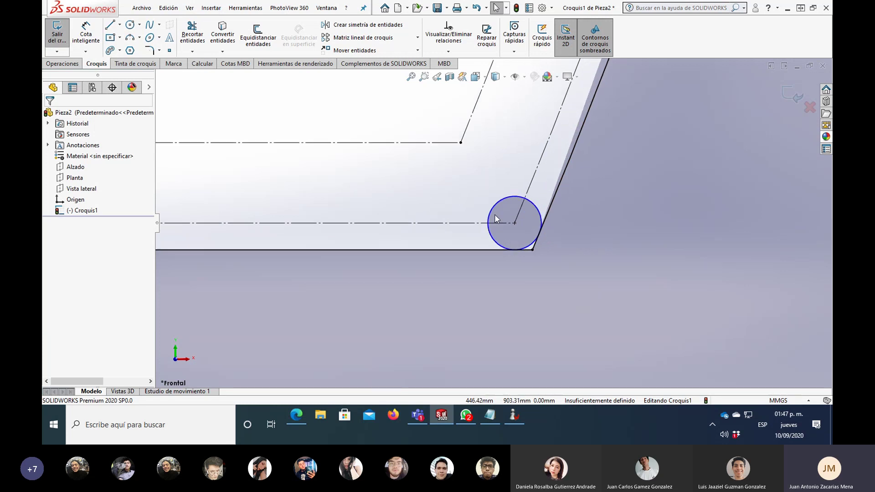
pyautogui.click(503, 200)
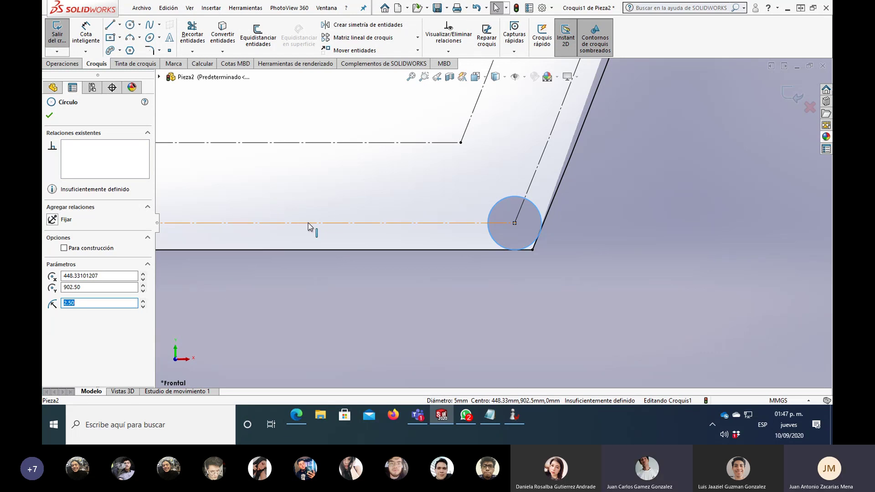
# Inspect the centre coordinates of the small circle at the next corner up the profile's left side
pyautogui.scroll(5, 553, 155)
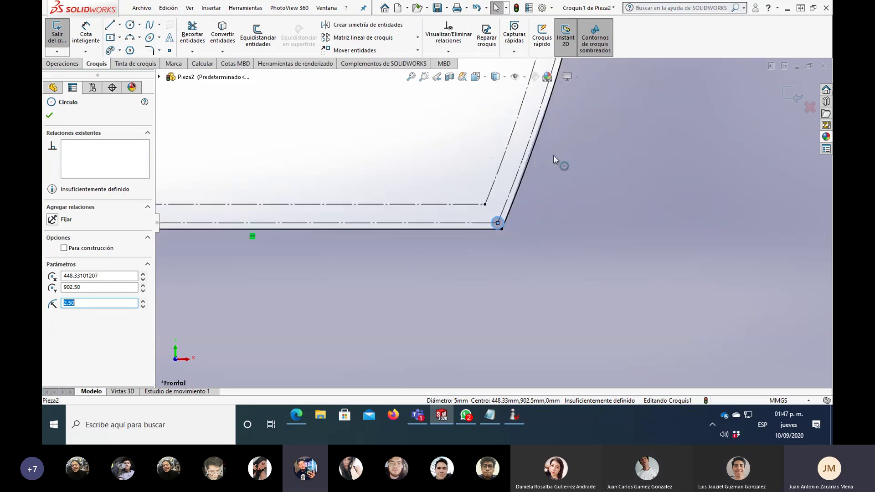
pyautogui.scroll(-10, 507, 124)
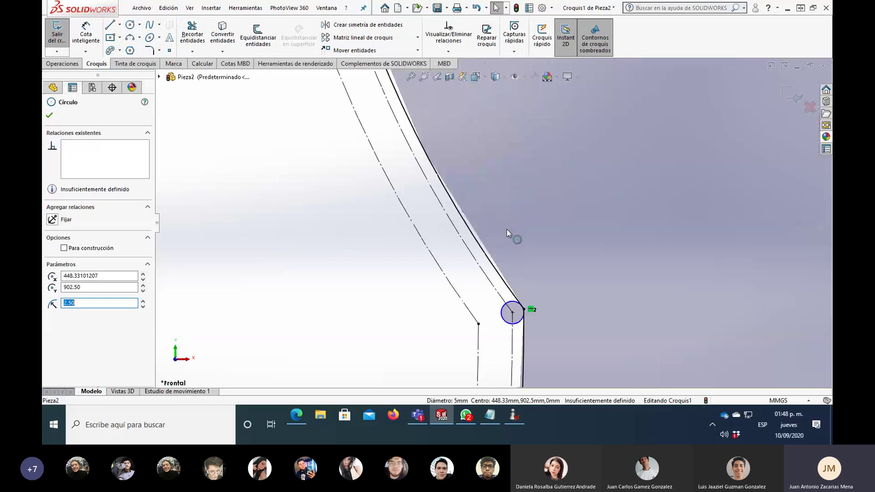
pyautogui.click(492, 353)
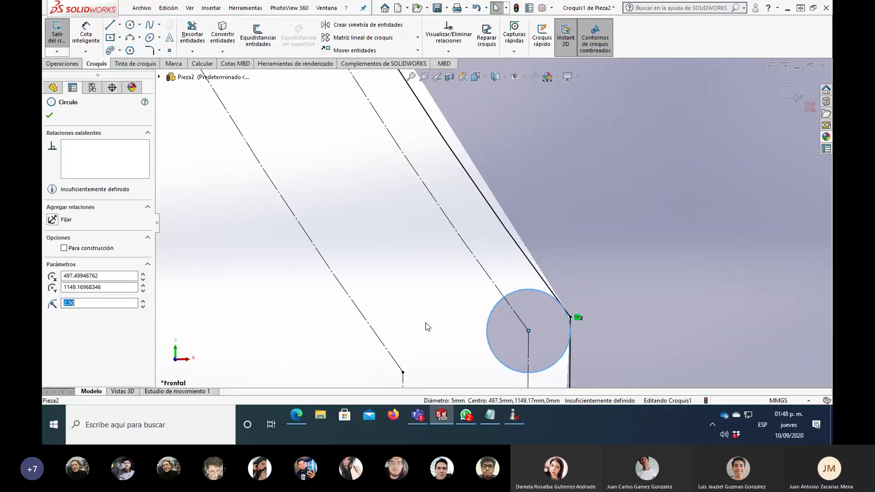
# Examine how the small circle touches the profile edges beside the vertex at the left neck corner
pyautogui.click(414, 312)
pyautogui.scroll(-2, 419, 296)
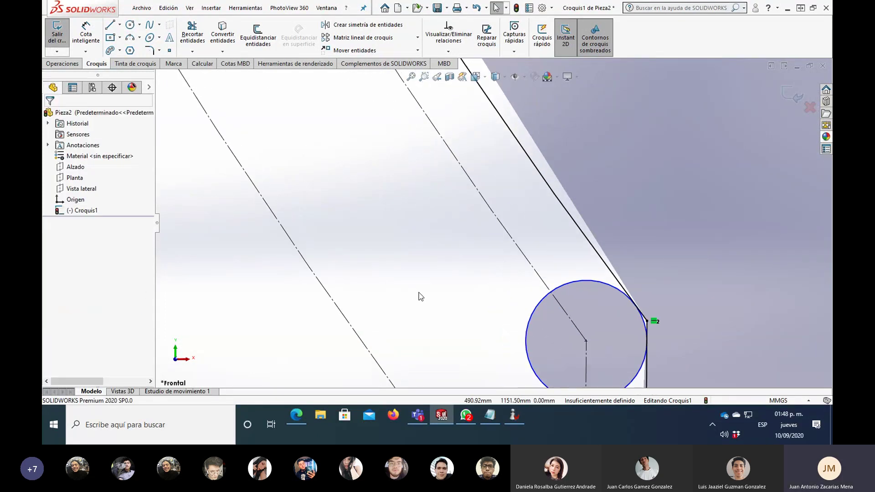
pyautogui.scroll(-5, 527, 279)
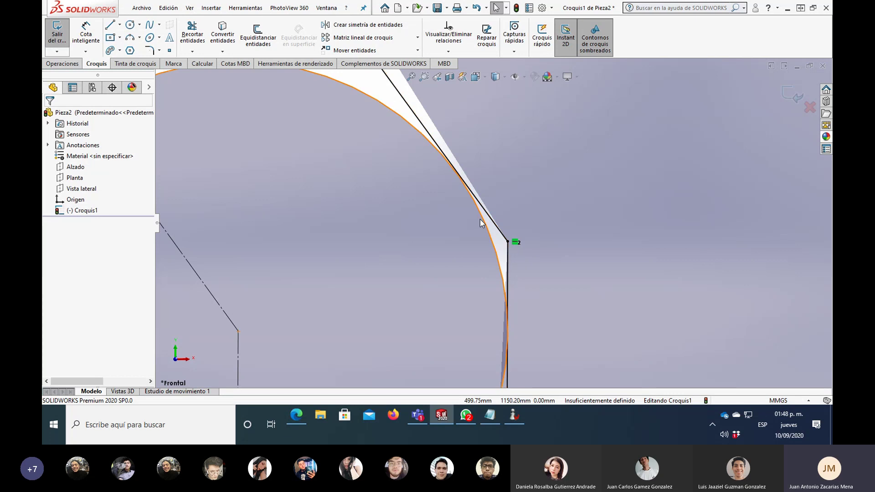
pyautogui.scroll(-3, 508, 246)
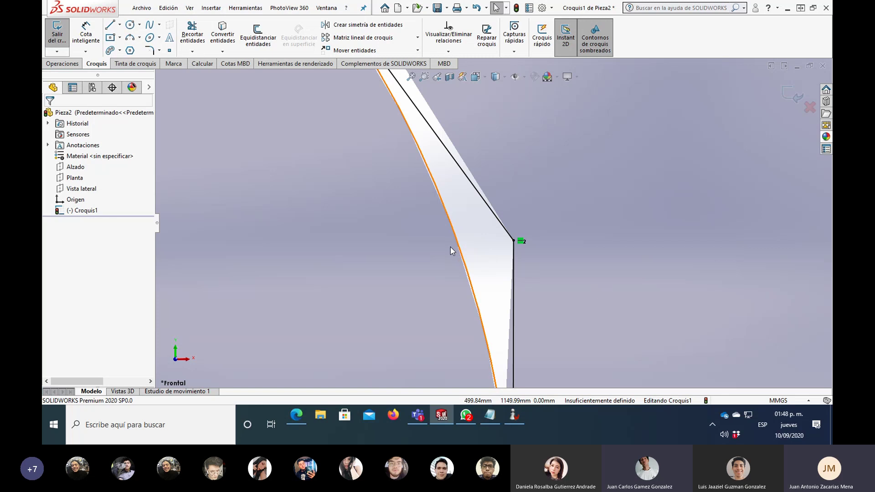
pyautogui.moveTo(449, 248); pyautogui.dragTo(521, 235)
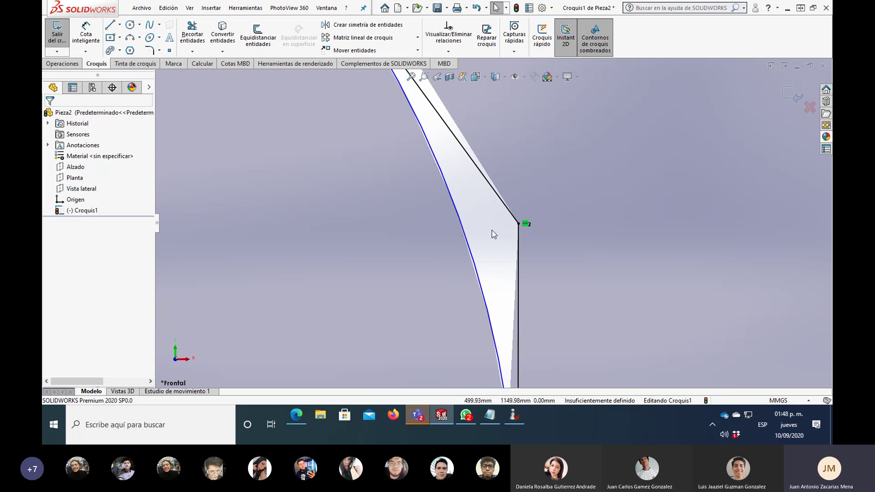
pyautogui.moveTo(510, 249)
pyautogui.mouseDown()
pyautogui.moveTo(486, 182)
pyautogui.moveTo(498, 234)
pyautogui.mouseUp()
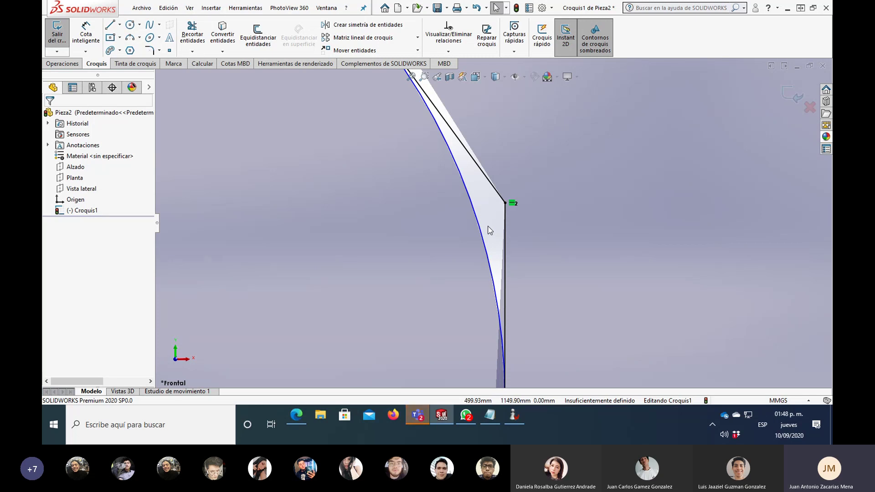
pyautogui.scroll(-3, 490, 231)
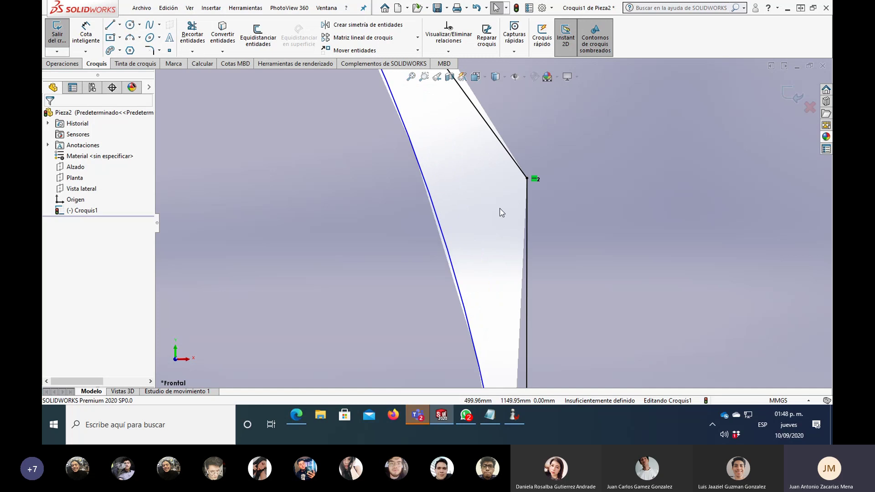
pyautogui.scroll(-2, 524, 187)
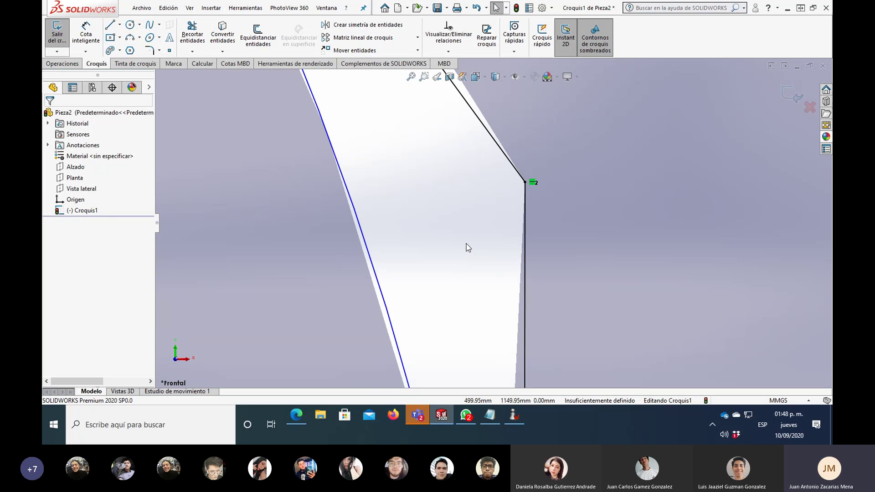
pyautogui.scroll(3, 468, 248)
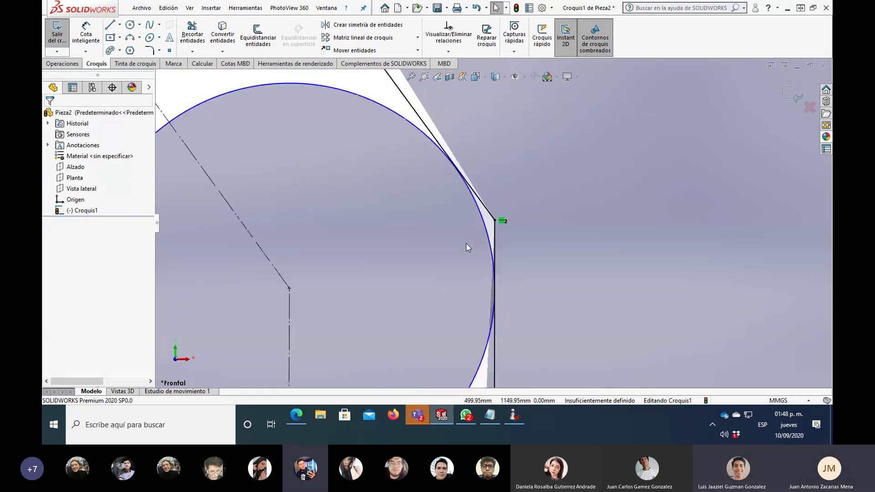
# Inspect the X and Y centre coordinates of the small circle at the profile's right neck corner
pyautogui.scroll(3, 469, 247)
pyautogui.scroll(3, 564, 253)
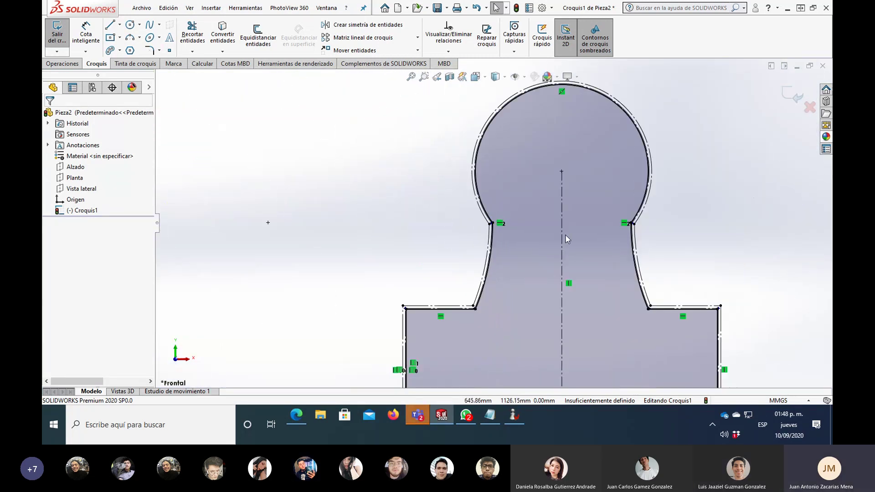
pyautogui.scroll(1, 491, 223)
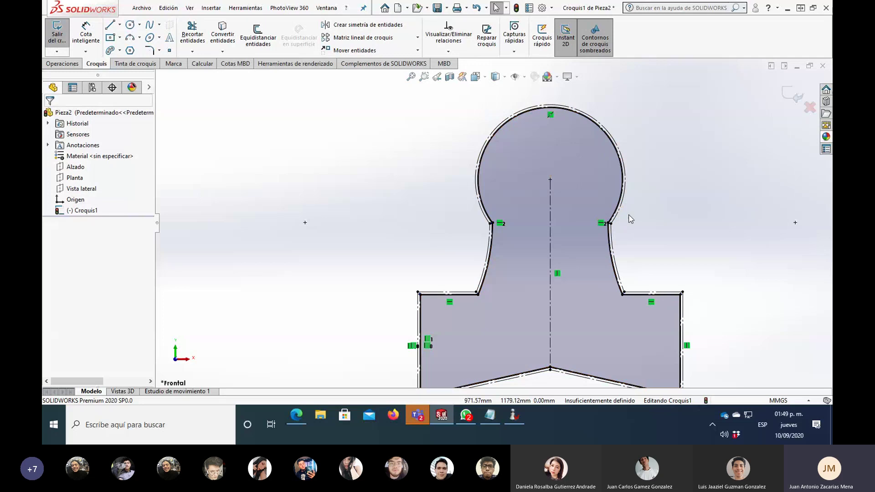
pyautogui.scroll(-6, 629, 219)
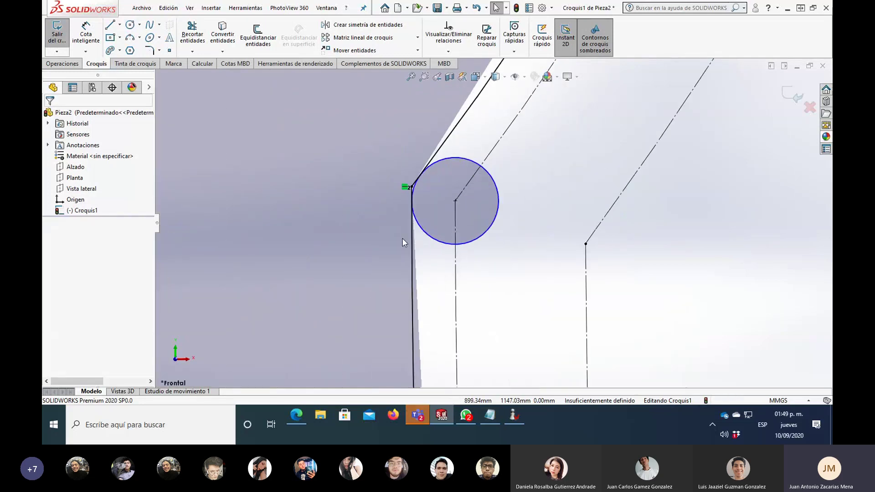
pyautogui.scroll(-5, 402, 242)
pyautogui.click(528, 237)
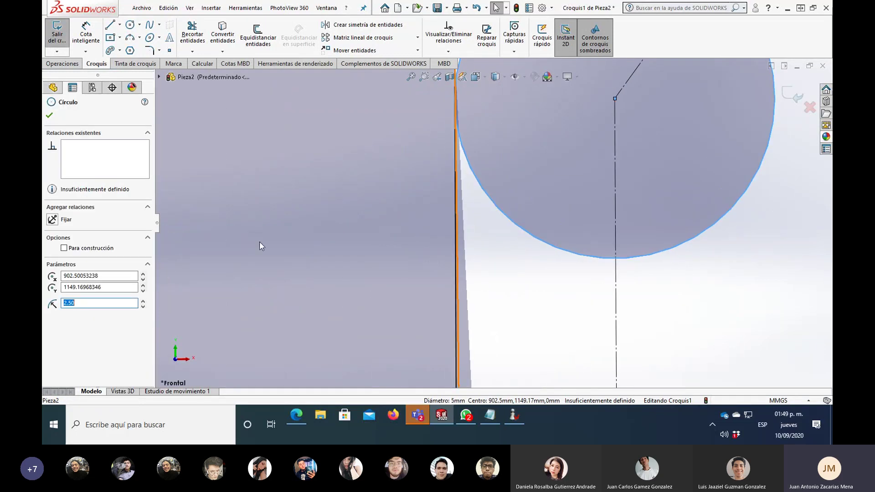
pyautogui.press('z')
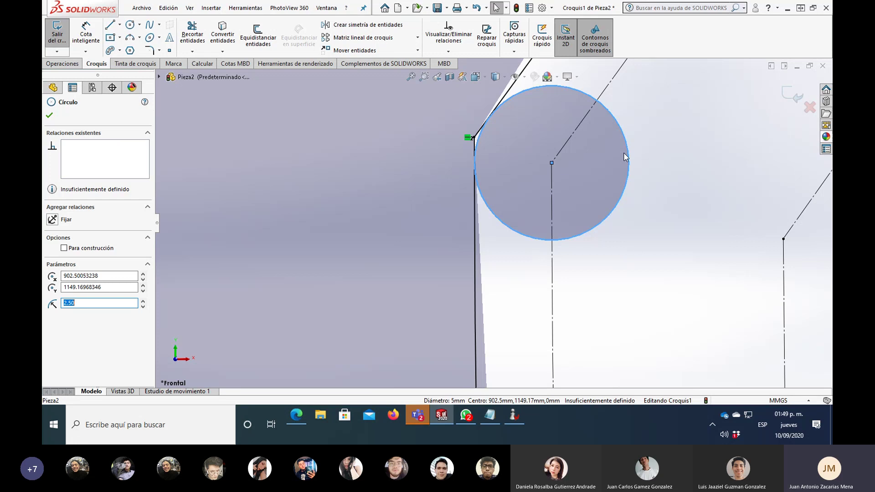
pyautogui.doubleClick(109, 275)
pyautogui.moveTo(115, 288); pyautogui.dragTo(63, 288)
pyautogui.press('z')
pyautogui.press('z')
pyautogui.press('z')
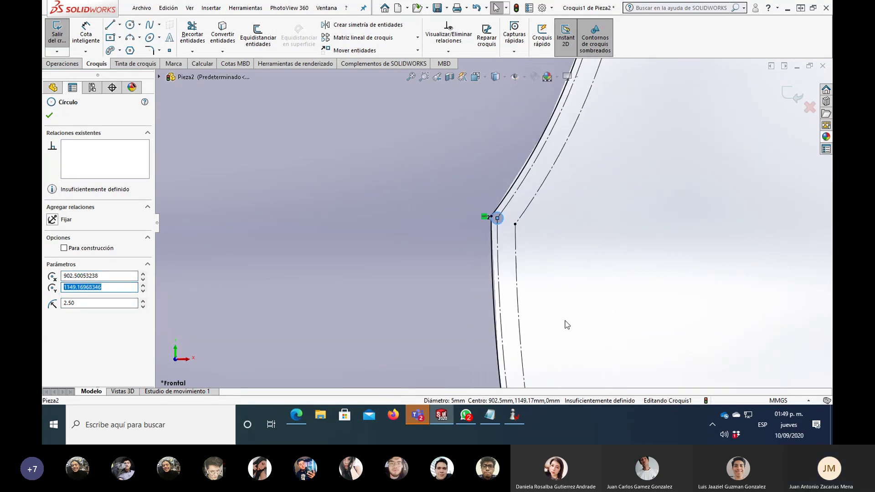
# Inspect the centre coordinates of the small circle where the right horizontal shoulder meets the curved edge
pyautogui.scroll(4, 563, 324)
pyautogui.scroll(-6, 527, 336)
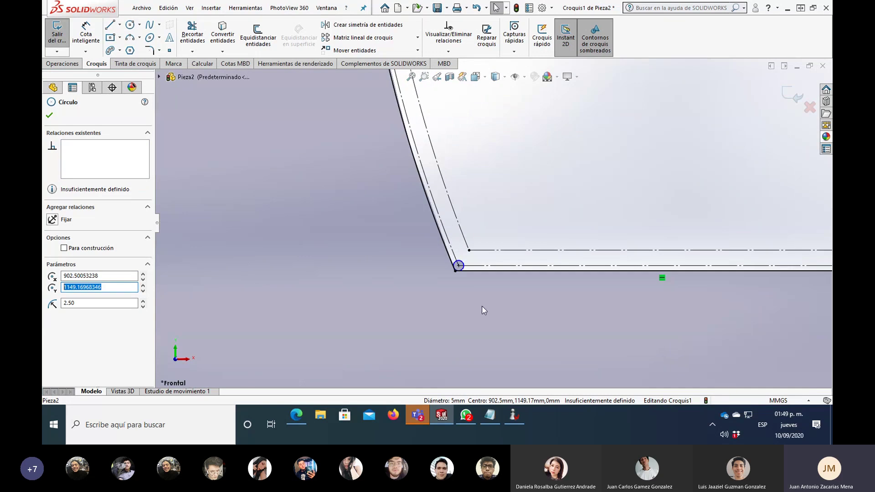
pyautogui.scroll(-3, 485, 311)
pyautogui.click(445, 204)
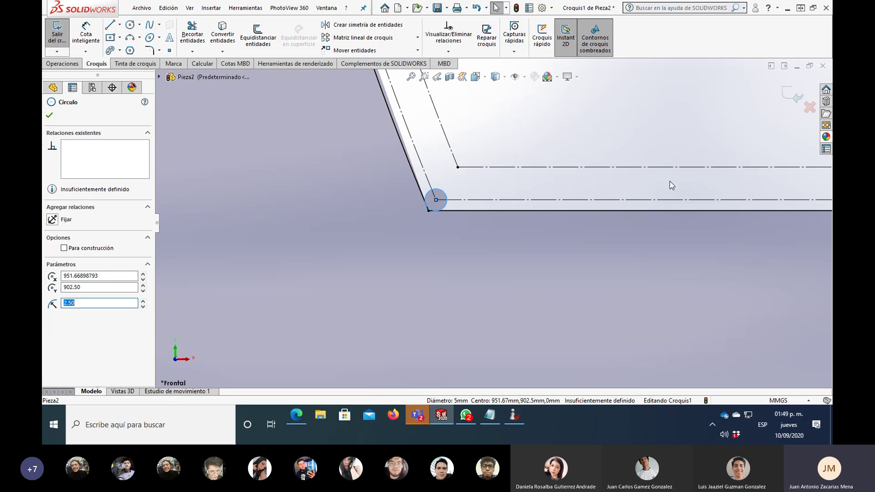
pyautogui.press('Escape')
# Inspect the centre coordinates of the small circle at the outer end of the right horizontal shoulder
pyautogui.scroll(3, 692, 187)
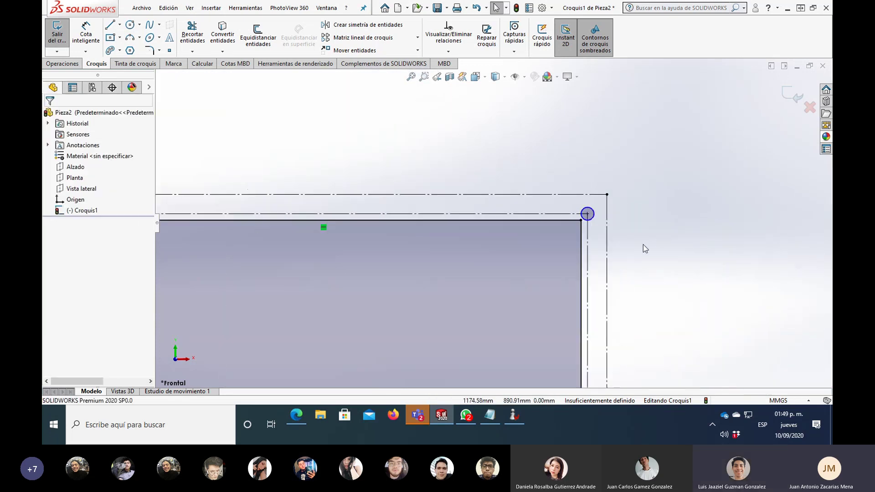
pyautogui.scroll(-2, 646, 249)
pyautogui.click(546, 198)
pyautogui.scroll(4, 551, 210)
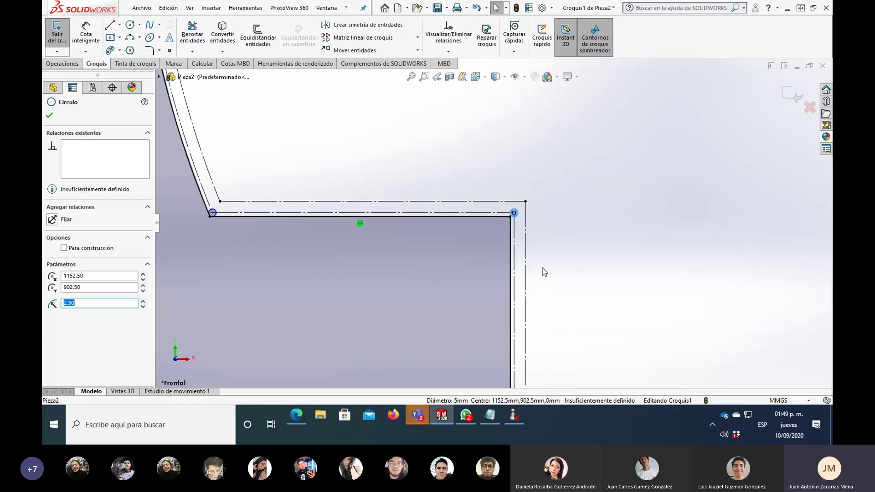
# Inspect the centre coordinates of the small circle at the profile's lower-right corner
pyautogui.scroll(-2, 513, 320)
pyautogui.scroll(-4, 498, 340)
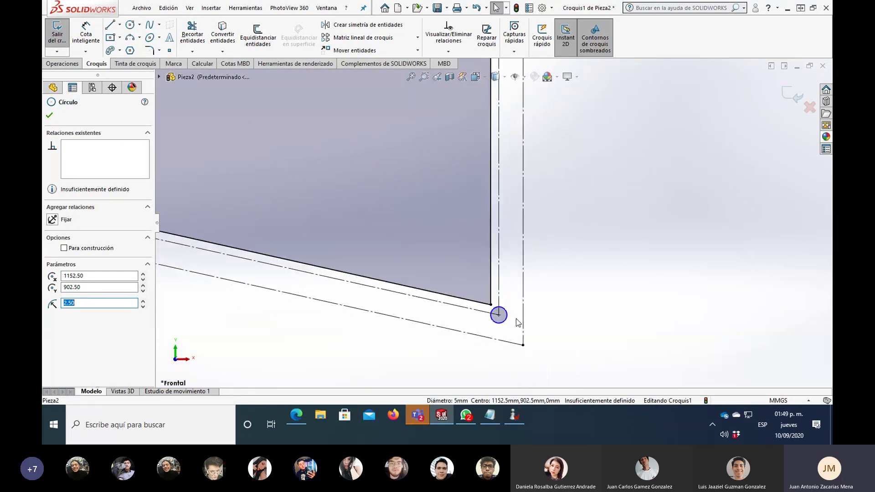
pyautogui.click(497, 312)
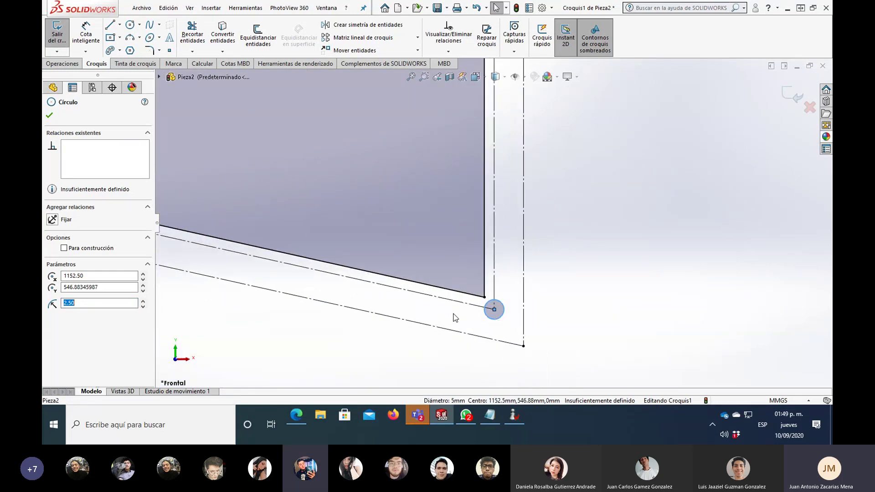
# Inspect the X and Y centre coordinates of the small circle under the apex of the profile's bottom edge
pyautogui.scroll(2, 421, 306)
pyautogui.scroll(2, 414, 297)
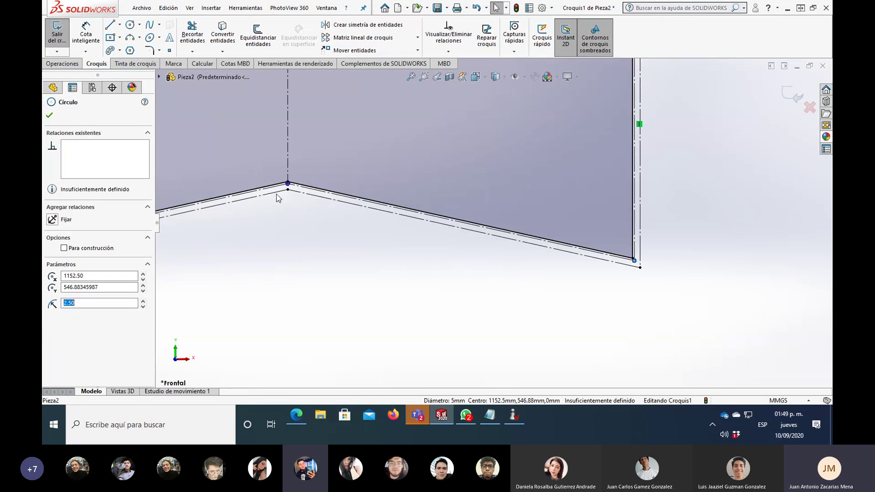
pyautogui.scroll(-4, 462, 225)
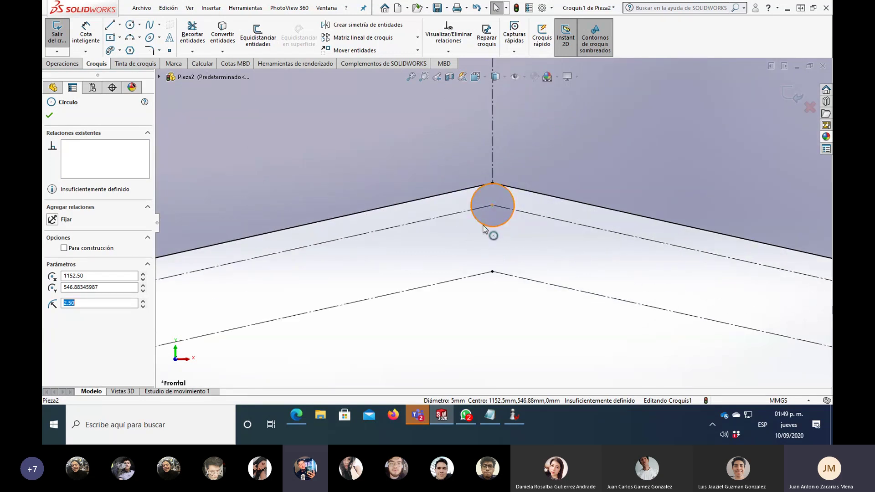
pyautogui.moveTo(81, 276); pyautogui.dragTo(75, 276)
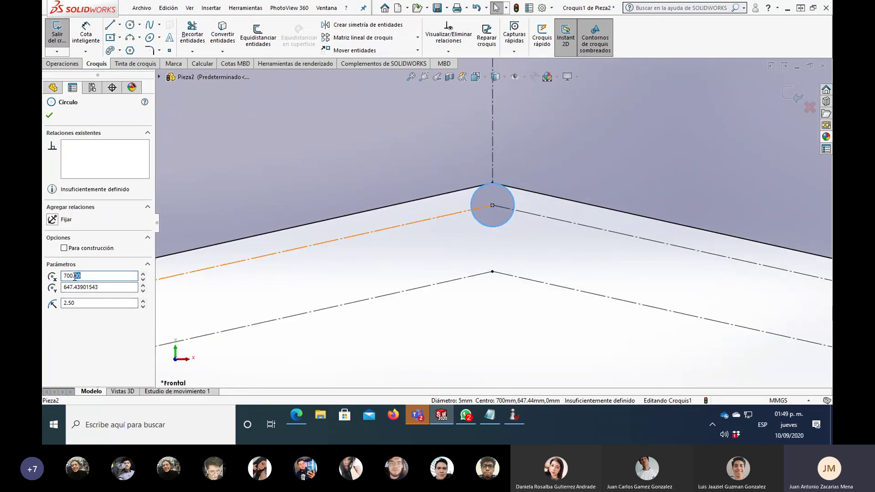
pyautogui.click(105, 288)
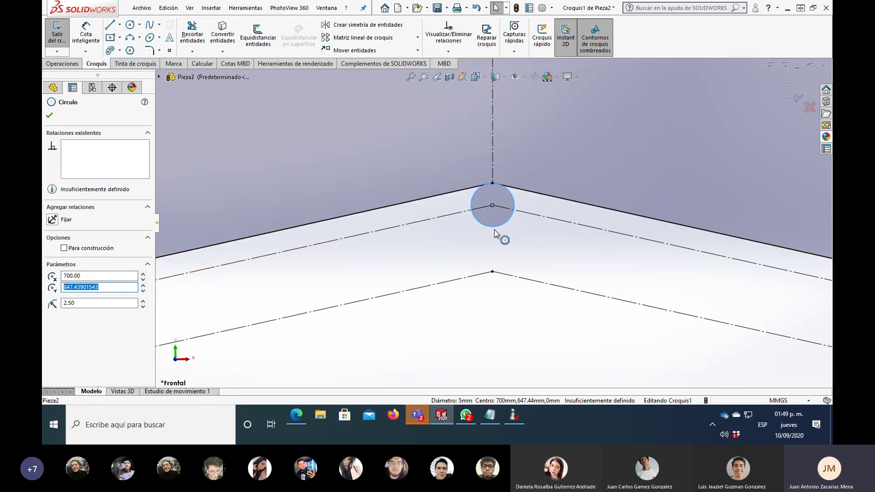
# Examine the gap between the bottom apex vertex and the small circle tangent to both sloped edges
pyautogui.scroll(-4, 500, 215)
pyautogui.press('Escape')
pyautogui.scroll(-5, 475, 165)
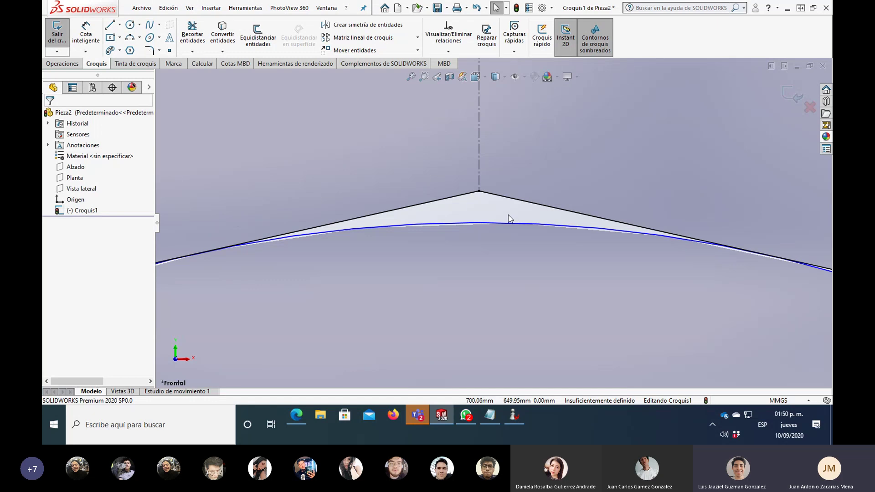
pyautogui.scroll(-6, 507, 214)
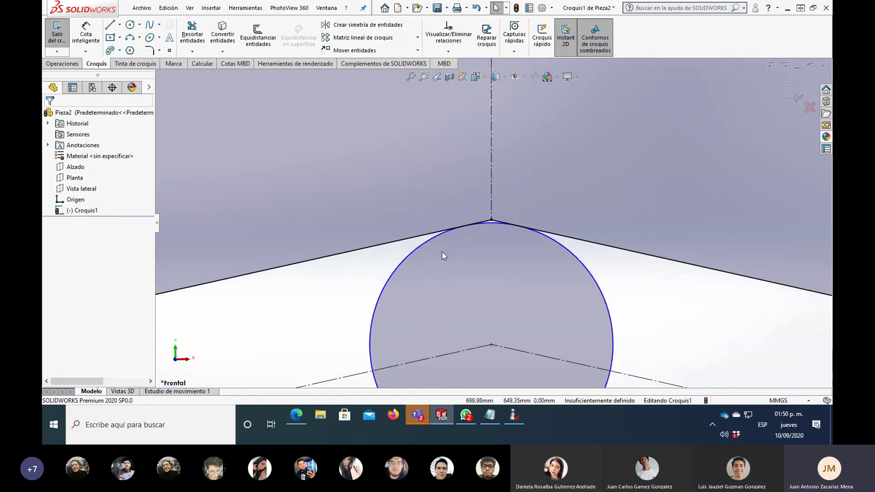
pyautogui.scroll(6, 425, 254)
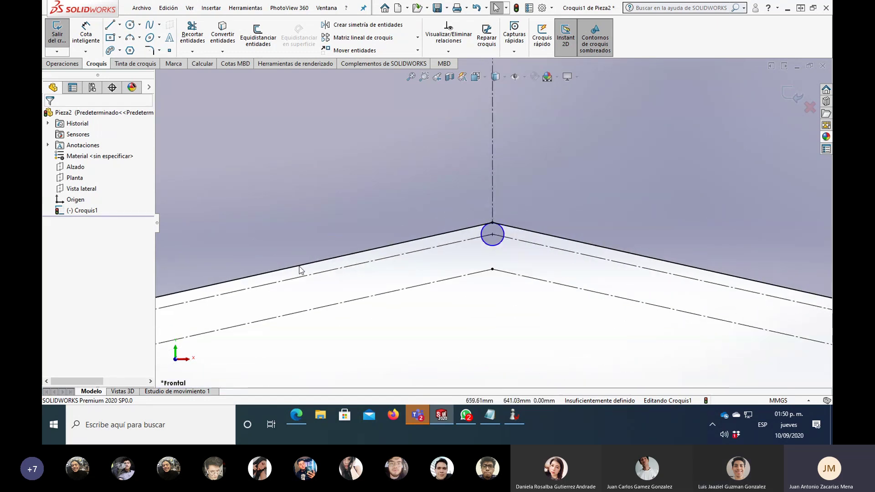
# Examine the position of the small circle relative to the vertex at the profile's lower-left corner
pyautogui.scroll(8, 301, 270)
pyautogui.scroll(-5, 327, 301)
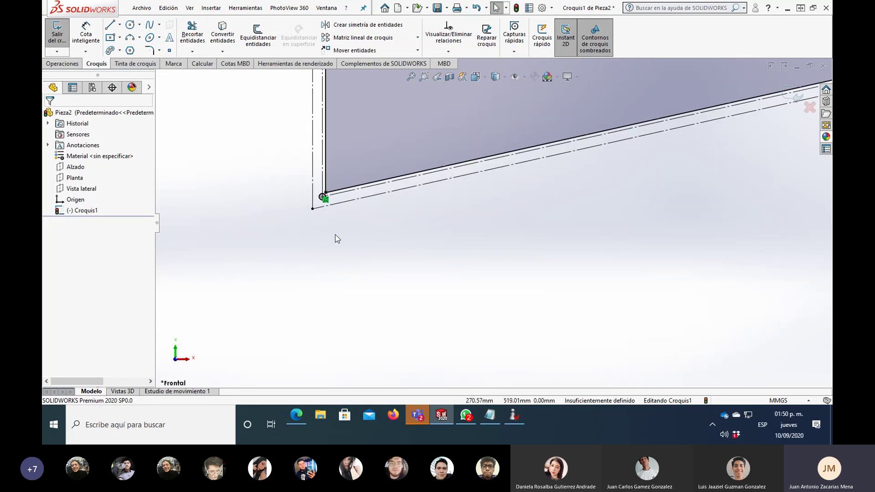
pyautogui.scroll(-5, 337, 238)
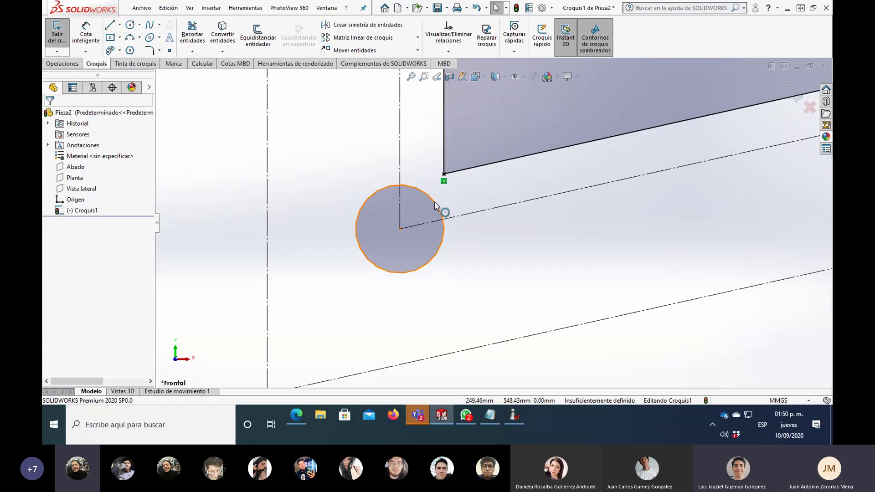
pyautogui.scroll(10, 492, 268)
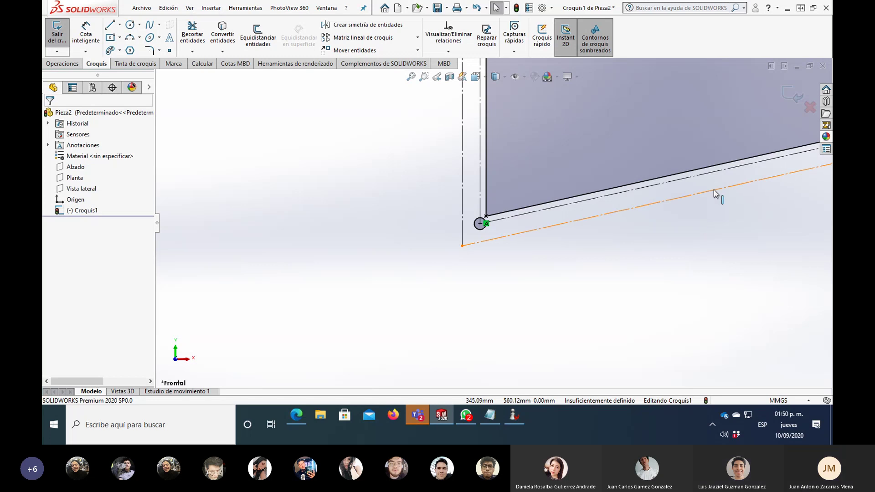
# Recheck the centre coordinates of the small circle under the bottom edge's apex, then clear the selection
pyautogui.scroll(-3, 714, 190)
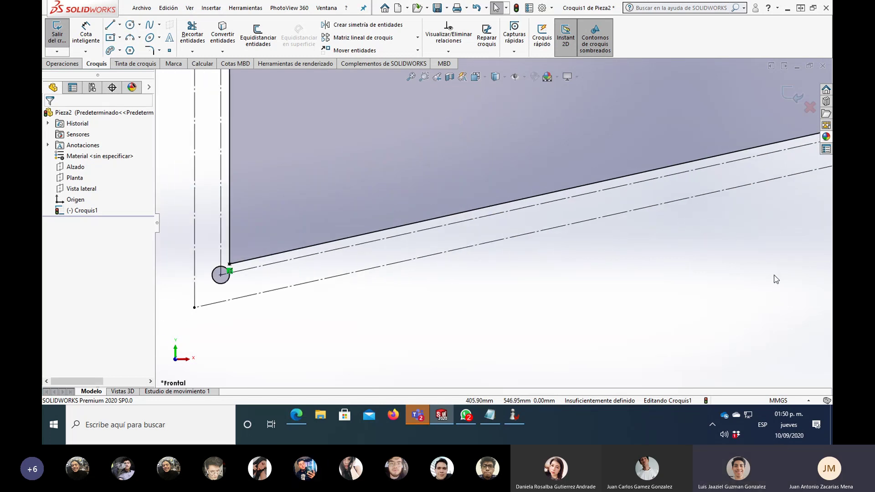
pyautogui.scroll(3, 777, 279)
pyautogui.scroll(-2, 760, 186)
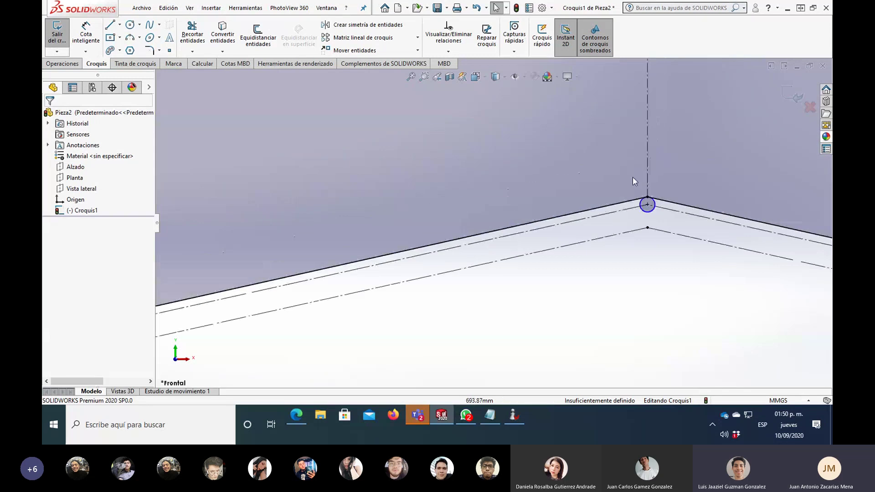
pyautogui.scroll(-6, 633, 181)
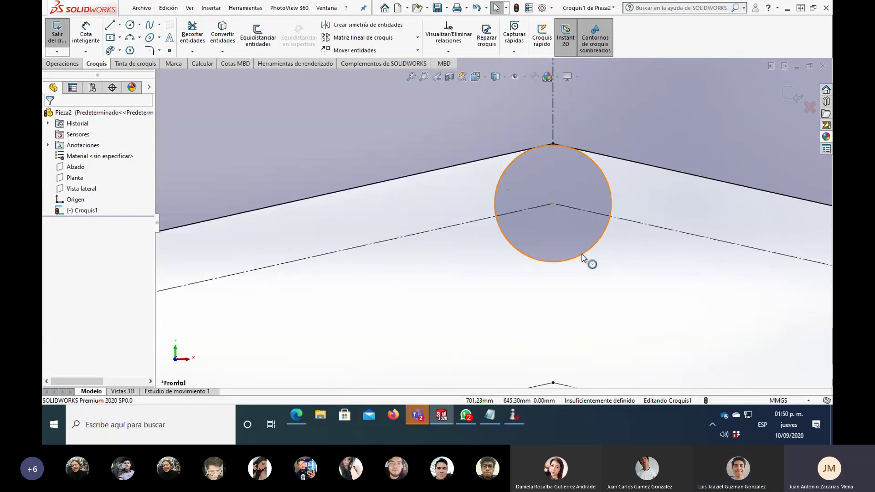
pyautogui.click(582, 257)
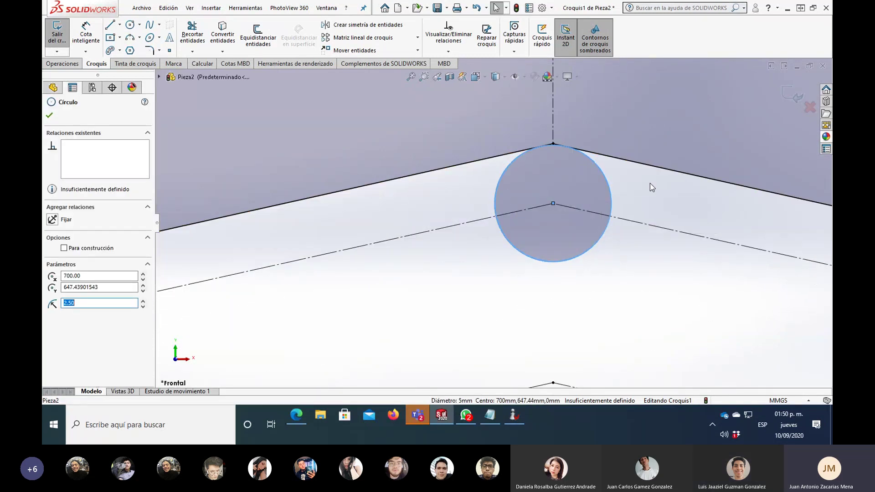
pyautogui.click(646, 271)
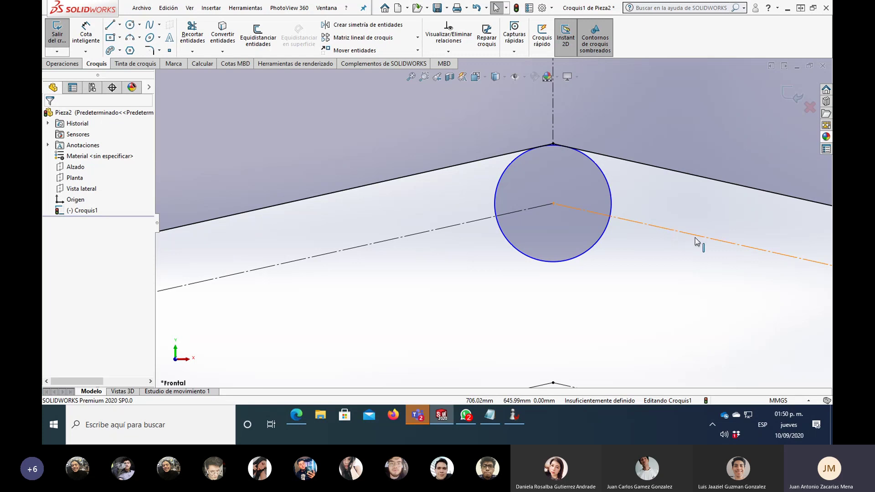
# Examine the two offset construction lines meeting at the bottom apex circle's centre and the circle's Y centre coordinate
pyautogui.click(720, 240)
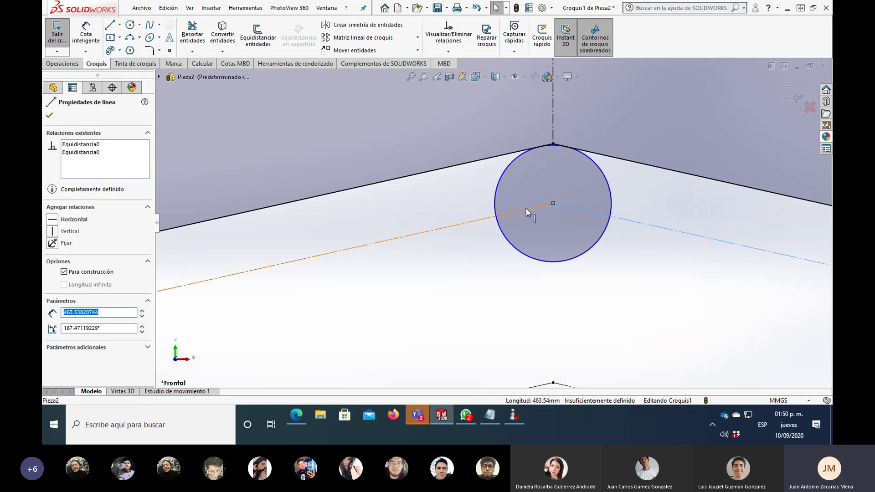
pyautogui.click(451, 229)
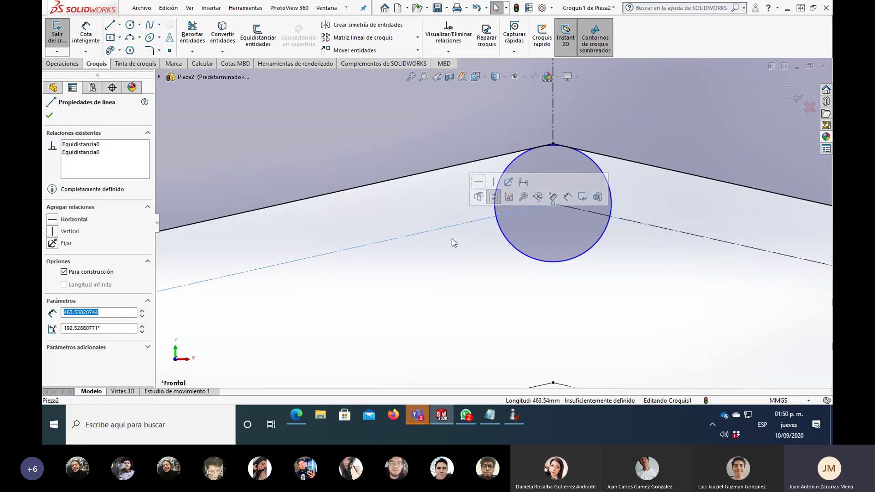
pyautogui.click(461, 258)
pyautogui.click(575, 258)
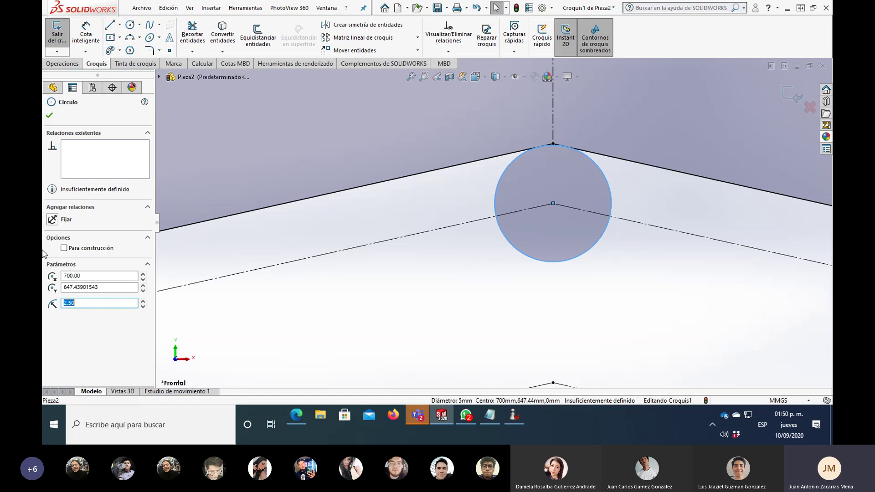
pyautogui.moveTo(103, 287); pyautogui.dragTo(62, 288)
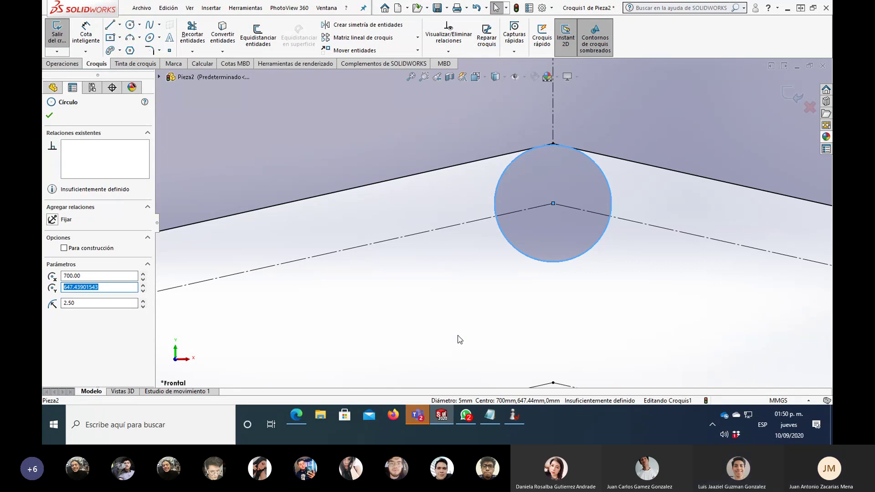
pyautogui.press('Escape')
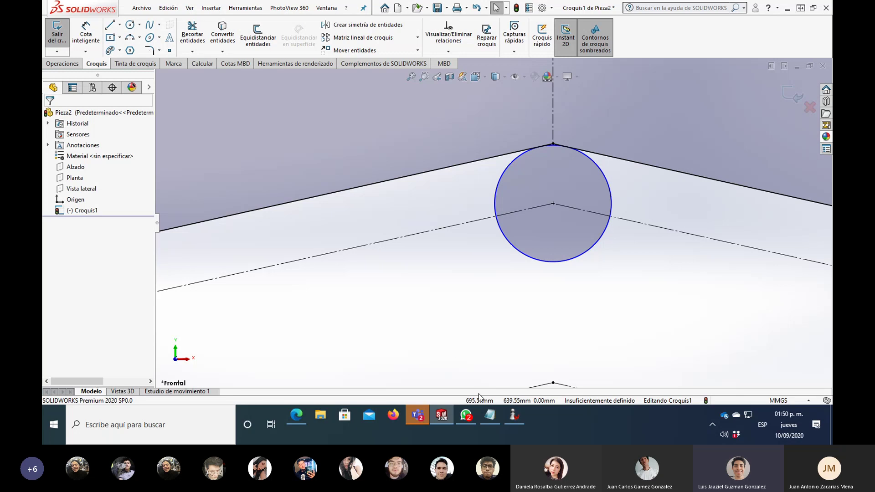
# Read the centre coordinates of the small circle at the left neck corner, where the head arc meets the side arc
pyautogui.click(613, 208)
pyautogui.press('z')
pyautogui.scroll(10, 633, 206)
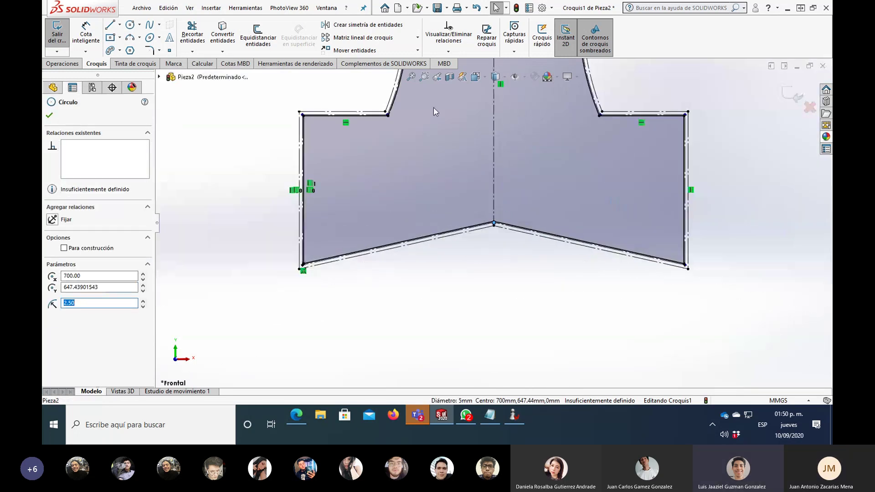
pyautogui.press('Escape')
pyautogui.scroll(-8, 510, 233)
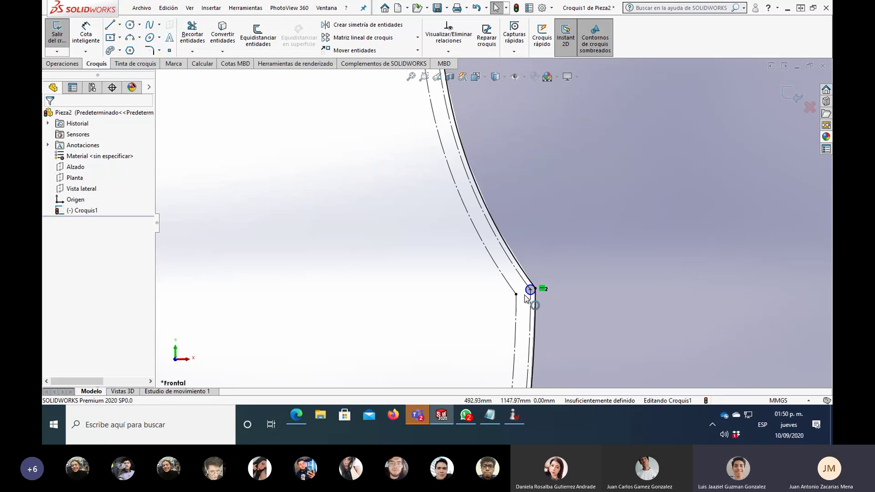
pyautogui.click(529, 294)
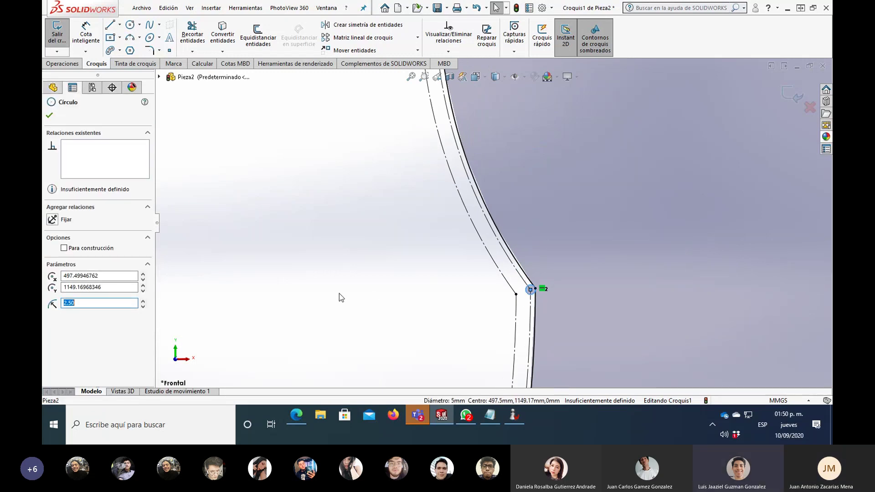
pyautogui.press('Escape')
pyautogui.scroll(6, 570, 220)
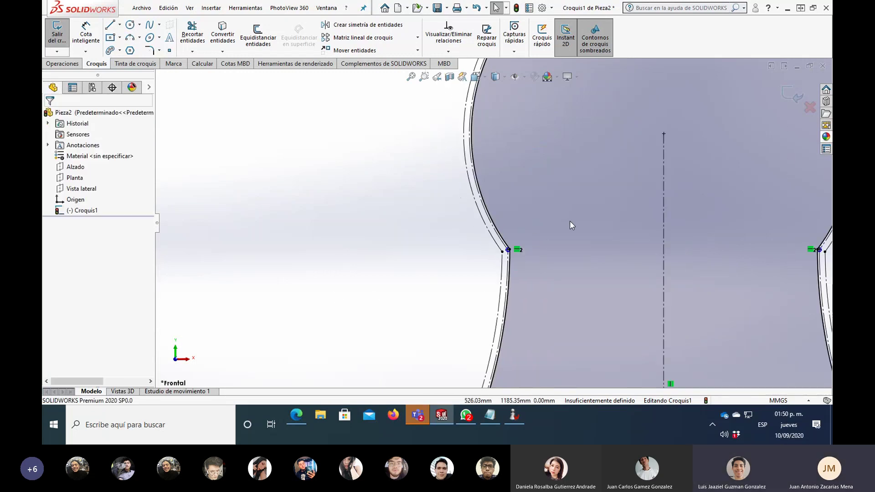
pyautogui.scroll(-3, 591, 202)
pyautogui.scroll(2, 586, 192)
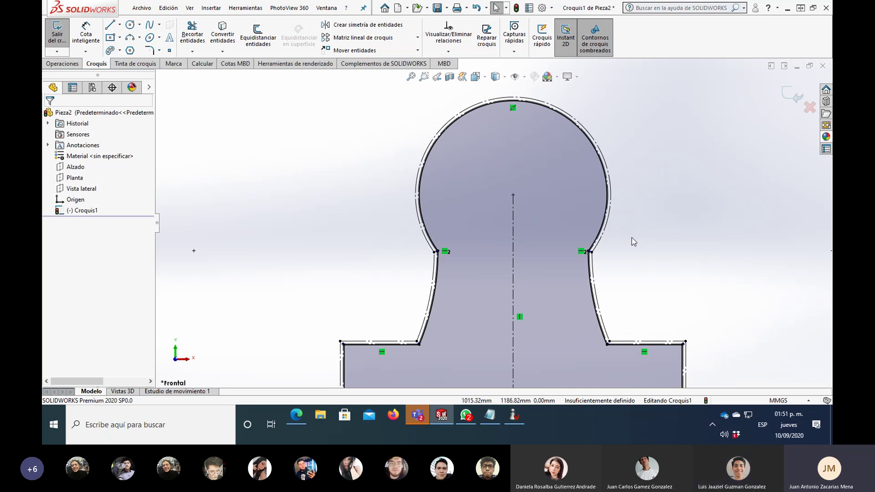
# Examine how the small circle at the left neck corner touches the head arc and side arc, then clear the selection
pyautogui.scroll(-5, 456, 233)
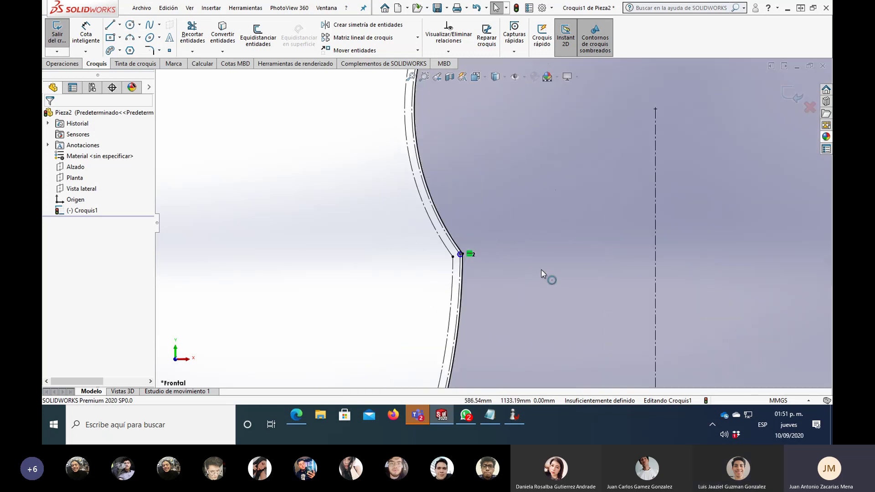
pyautogui.scroll(-5, 482, 224)
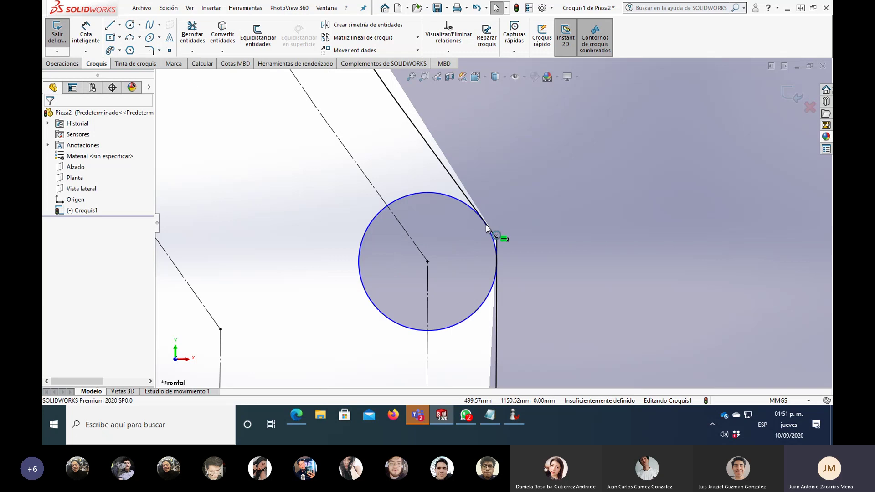
pyautogui.click(503, 263)
pyautogui.scroll(-3, 492, 249)
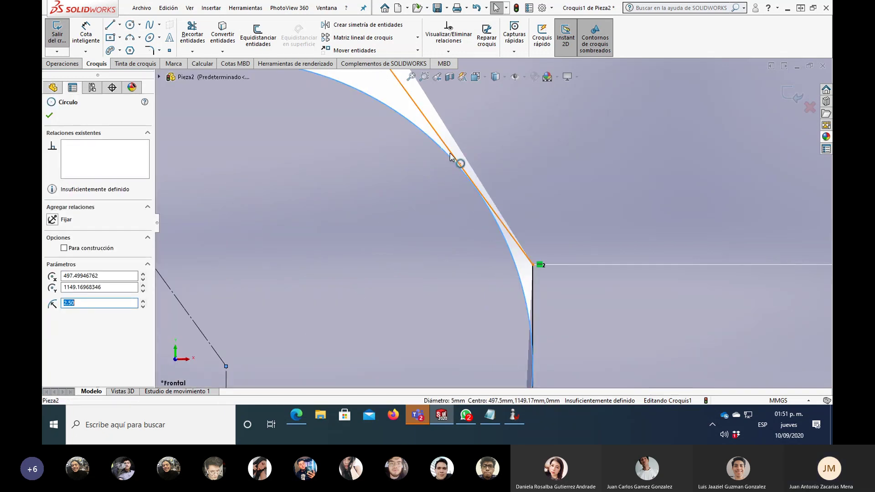
pyautogui.scroll(4, 450, 153)
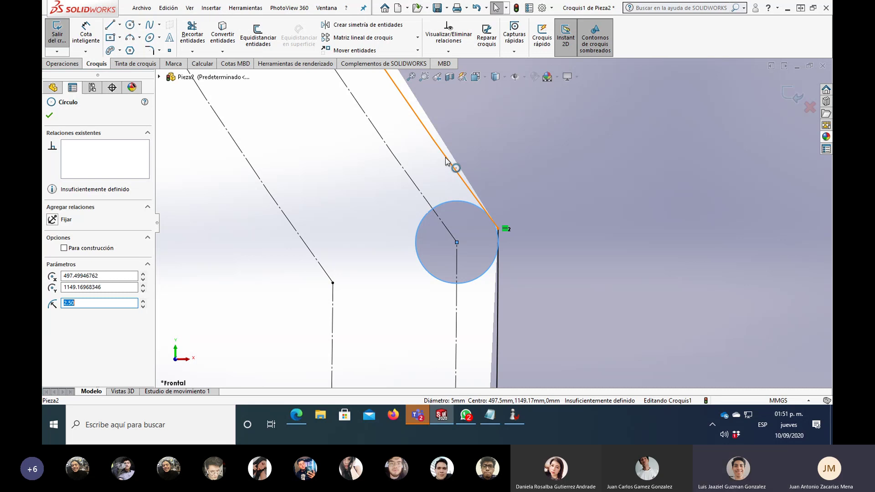
pyautogui.scroll(5, 446, 161)
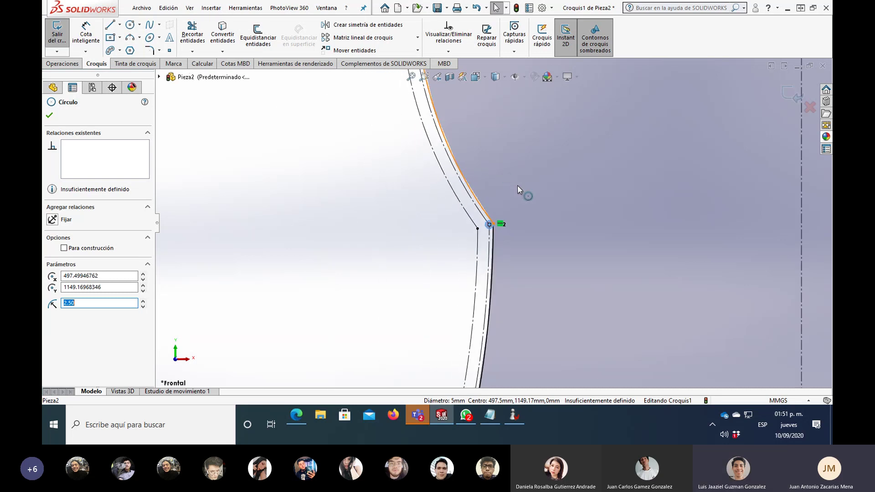
pyautogui.scroll(2, 522, 189)
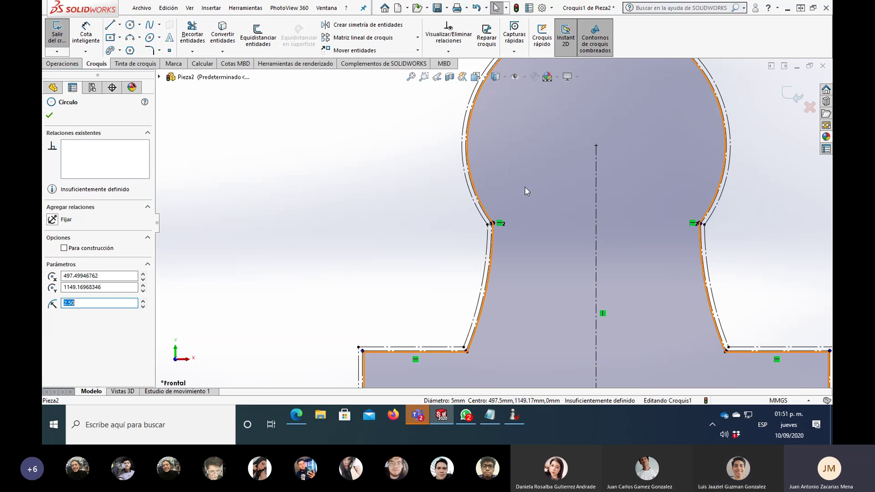
pyautogui.scroll(-5, 628, 144)
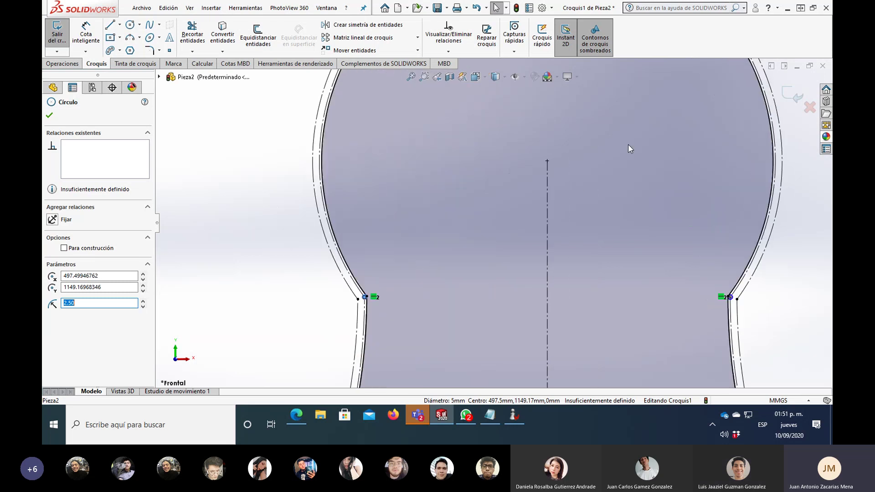
pyautogui.scroll(3, 514, 186)
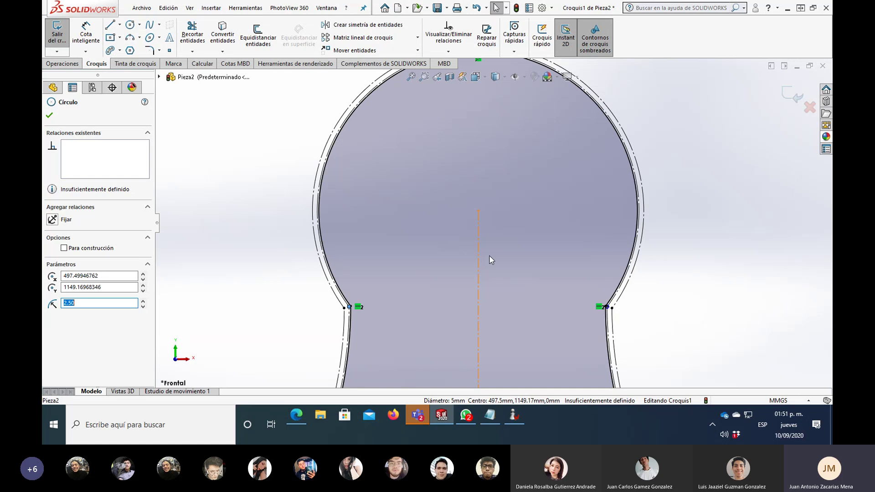
pyautogui.click(725, 279)
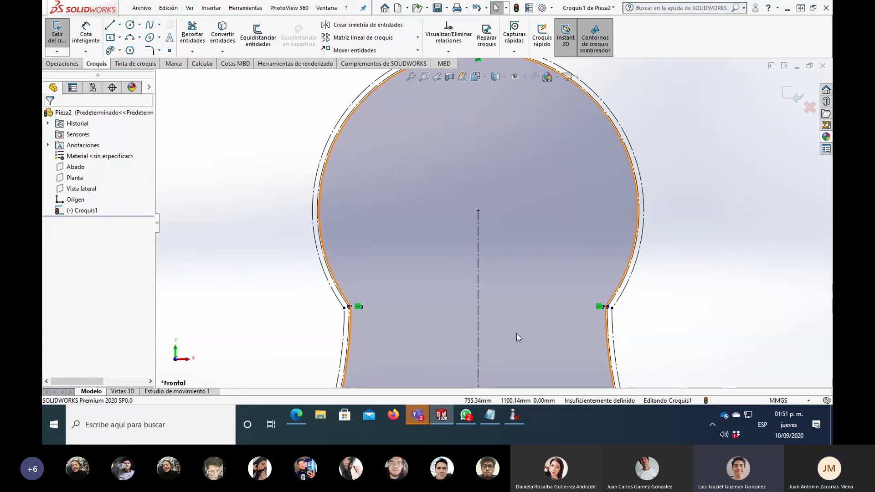
# Show the sketch dimensions and examine the small circle's position relative to the profile's lower-left vertex
pyautogui.scroll(5, 432, 345)
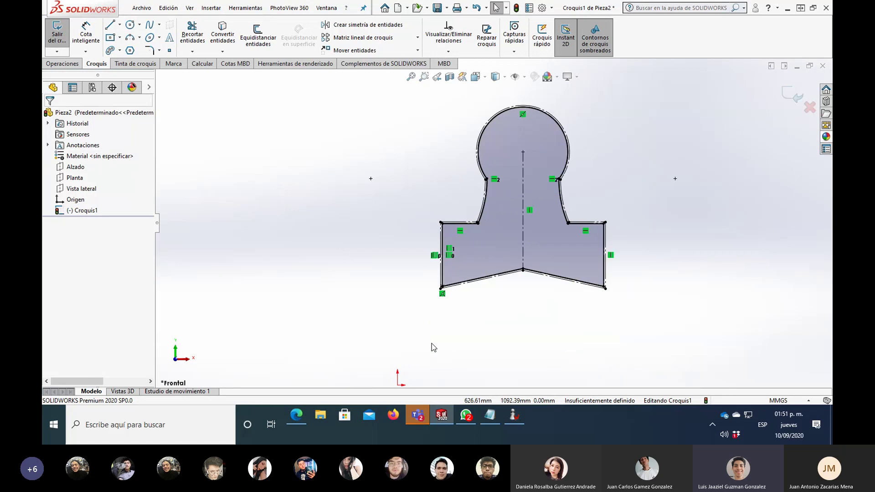
pyautogui.scroll(-3, 433, 348)
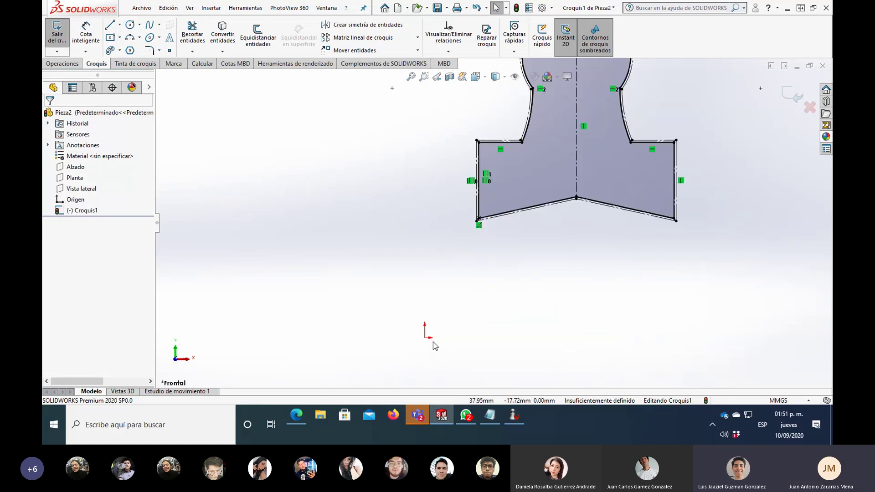
pyautogui.click(516, 76)
pyautogui.click(519, 78)
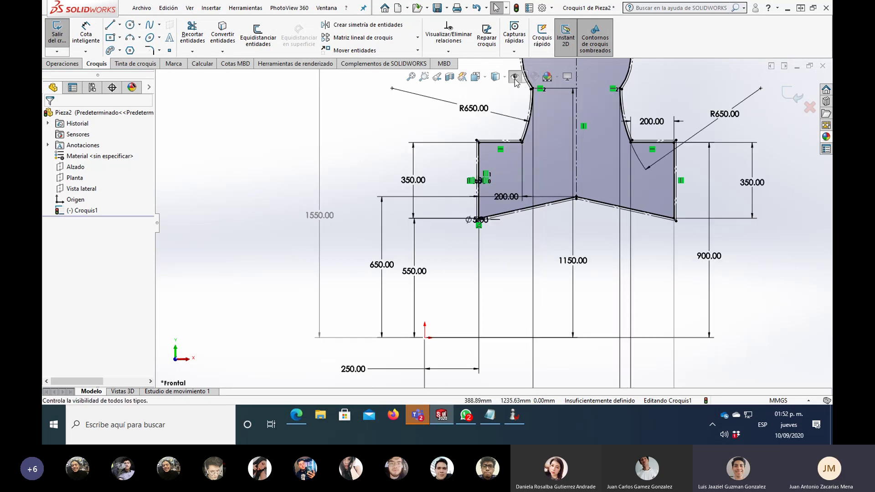
pyautogui.scroll(-6, 485, 227)
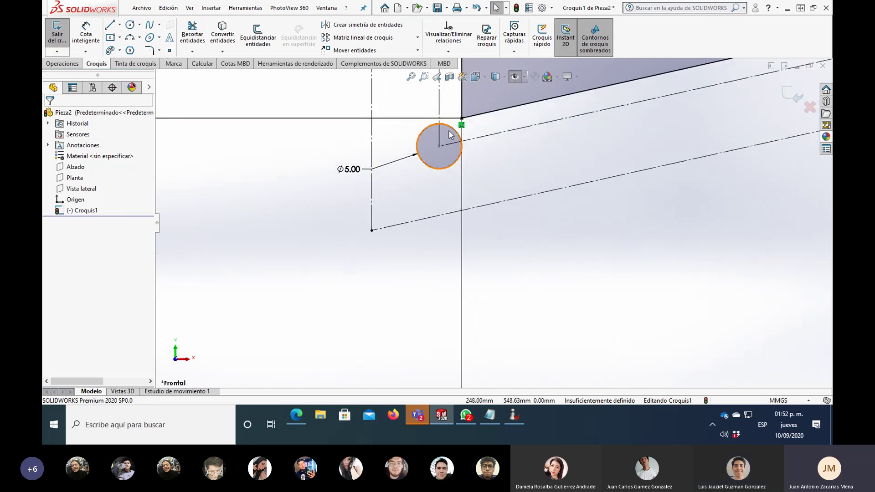
pyautogui.scroll(6, 450, 248)
pyautogui.scroll(5, 454, 351)
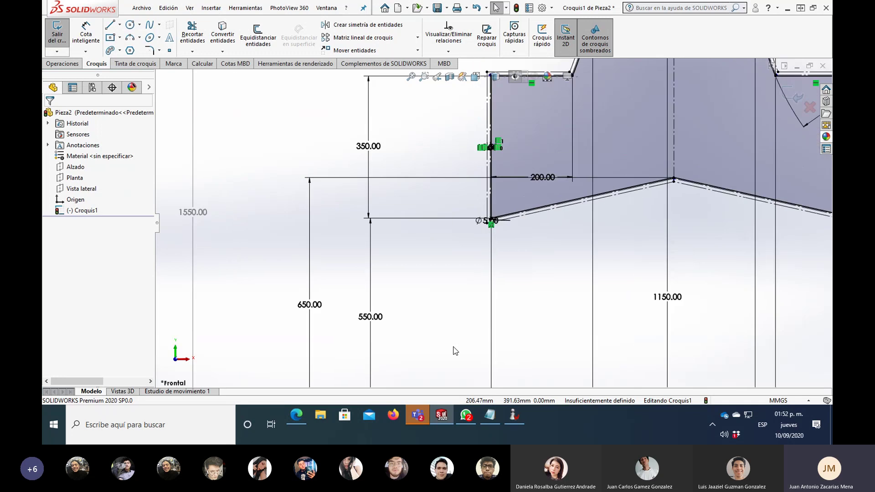
# Check the vertical and horizontal dimensions that locate the profile's lower-left corner from the origin
pyautogui.click(423, 289)
pyautogui.click(422, 290)
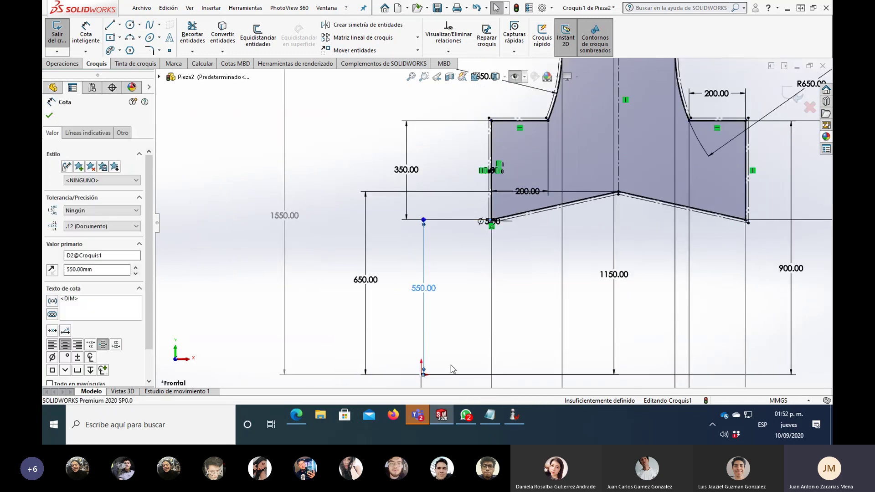
pyautogui.scroll(3, 450, 366)
pyautogui.scroll(-3, 469, 275)
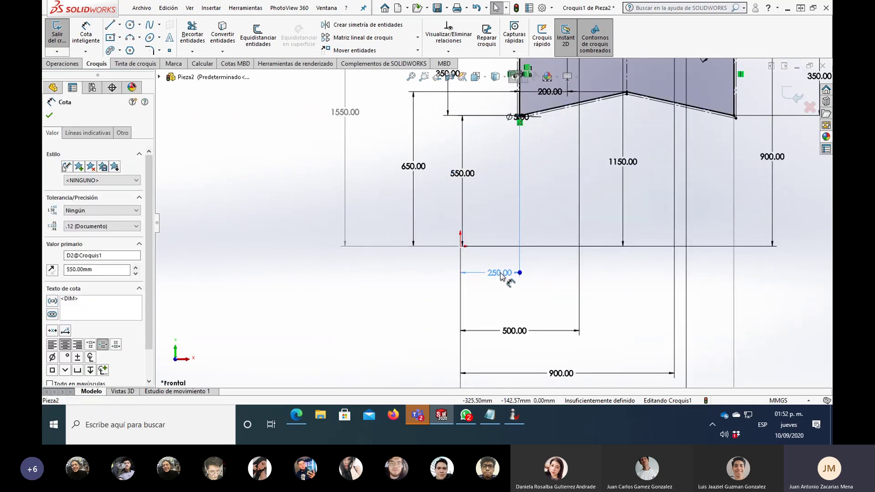
pyautogui.click(470, 275)
pyautogui.scroll(3, 532, 149)
pyautogui.scroll(-4, 472, 214)
pyautogui.scroll(-6, 472, 214)
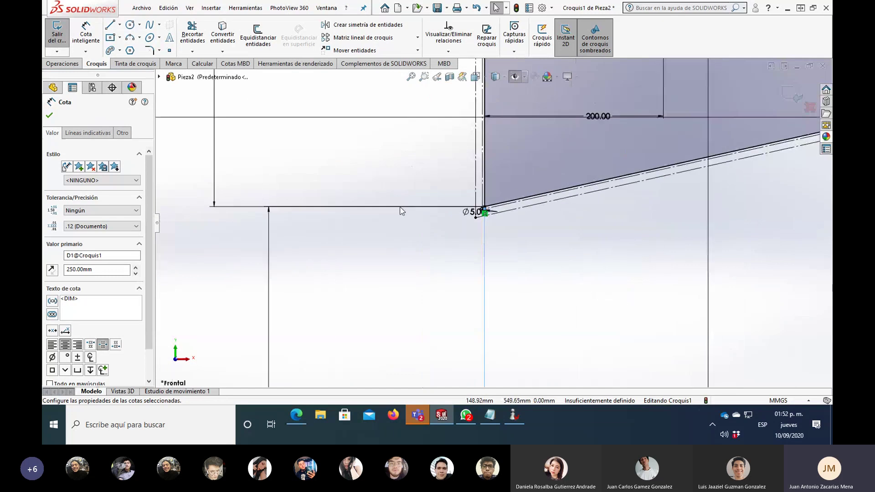
pyautogui.scroll(6, 509, 210)
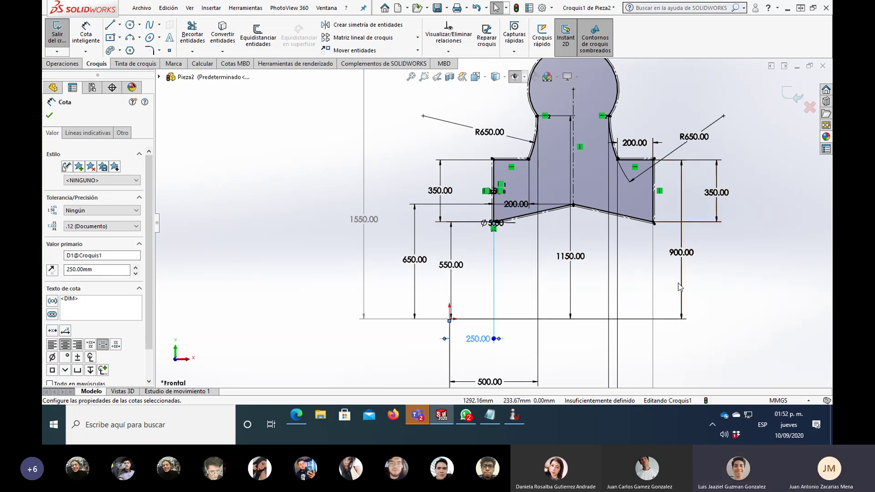
pyautogui.scroll(3, 673, 285)
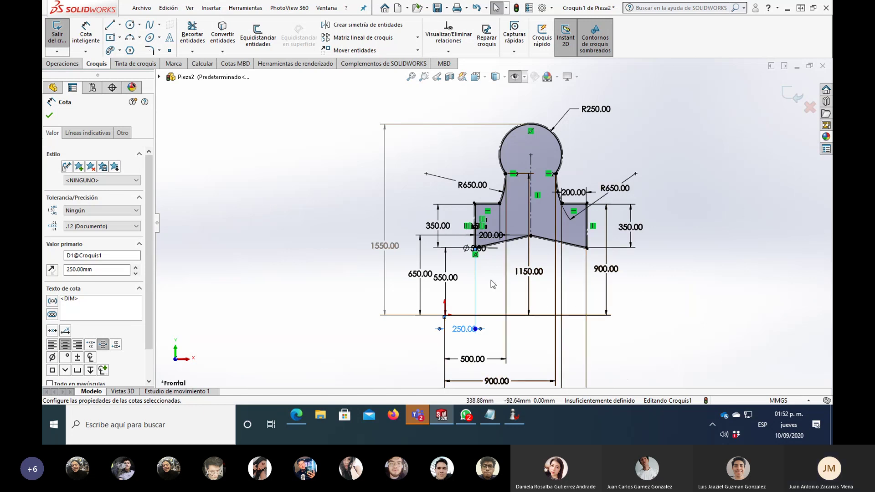
# Turn on the display of sketch relations and hide the sketch dimensions around the profile
pyautogui.click(524, 77)
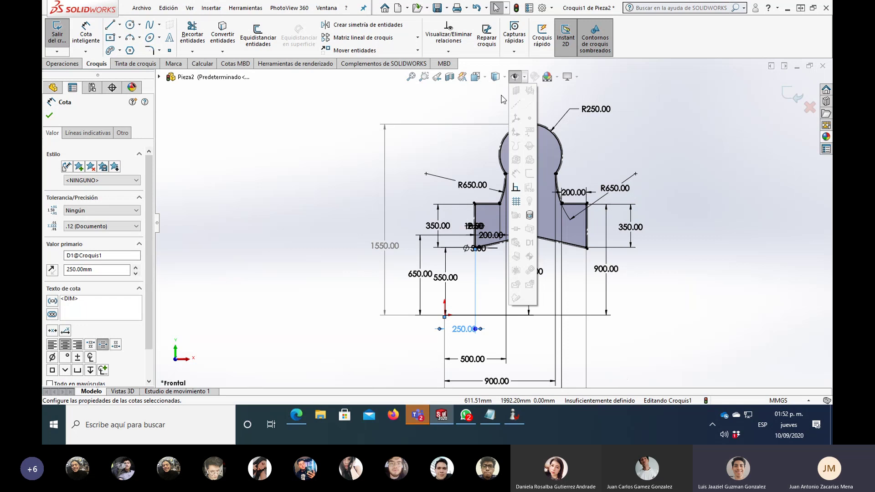
pyautogui.click(524, 79)
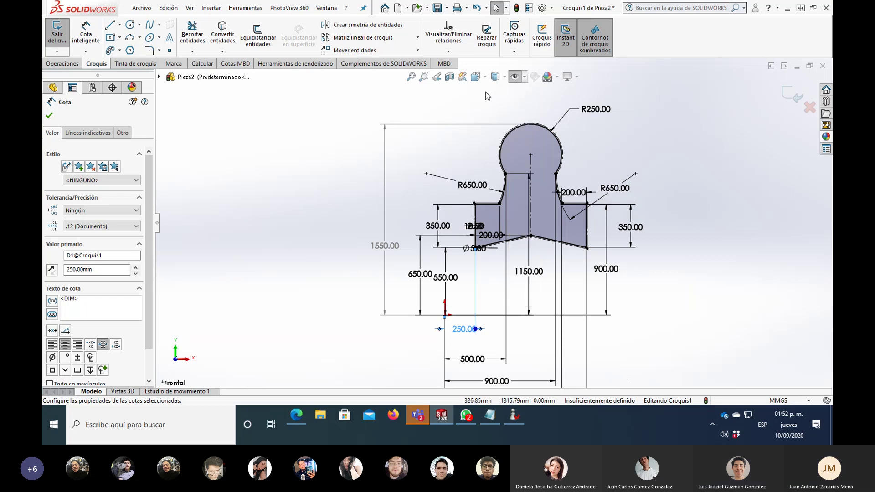
pyautogui.click(525, 77)
pyautogui.click(515, 187)
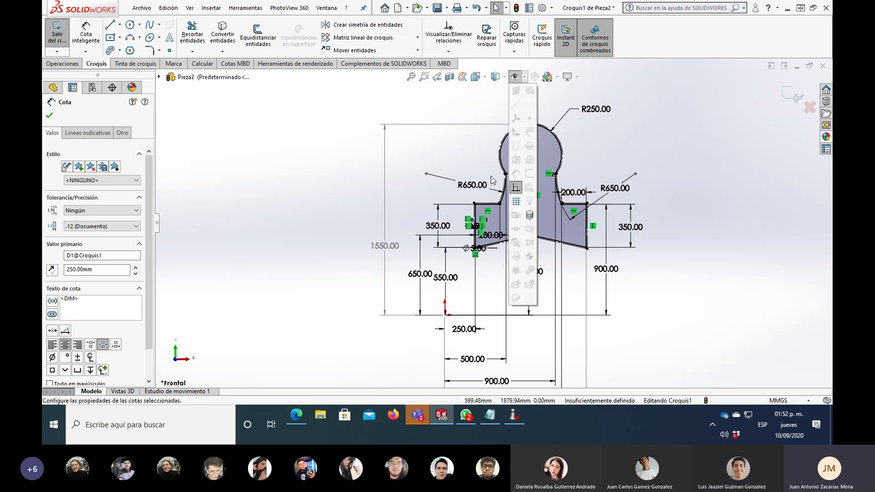
pyautogui.click(521, 93)
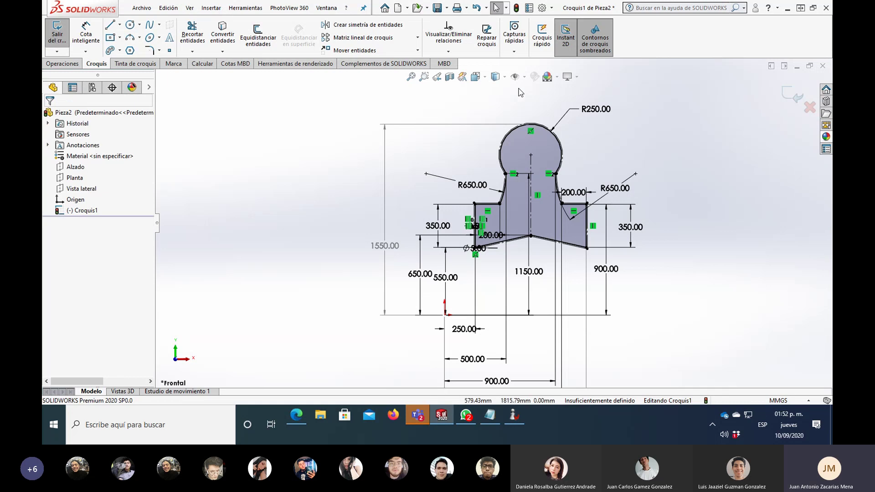
pyautogui.click(524, 77)
pyautogui.click(516, 104)
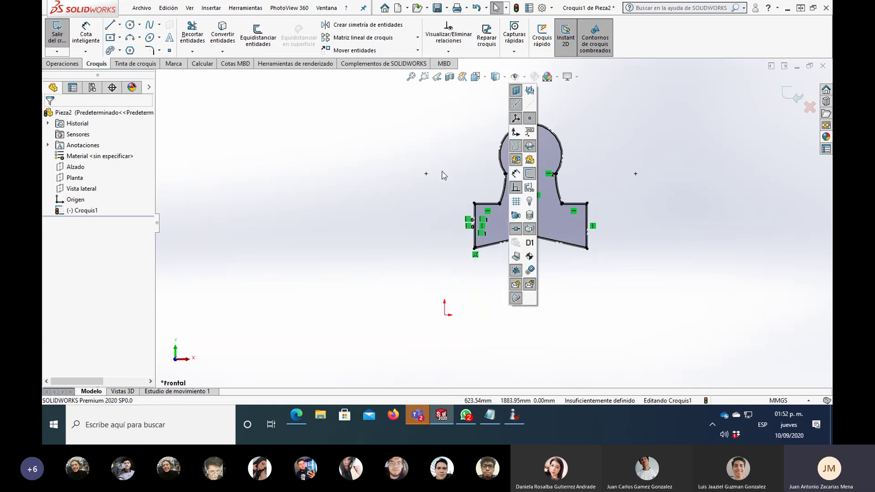
pyautogui.scroll(-6, 518, 208)
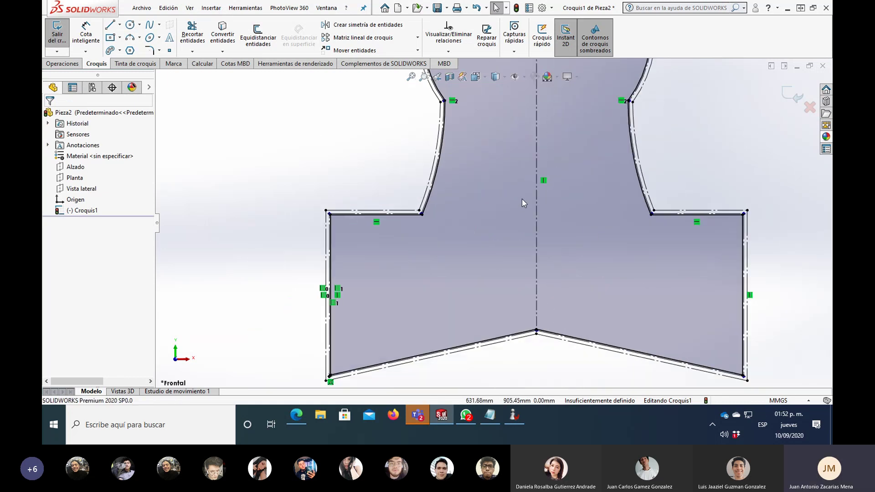
# Switch to the WinUnisoft program editor and change the cutter compensation code in the second block of Segunda_pieza to G40
pyautogui.scroll(3, 522, 198)
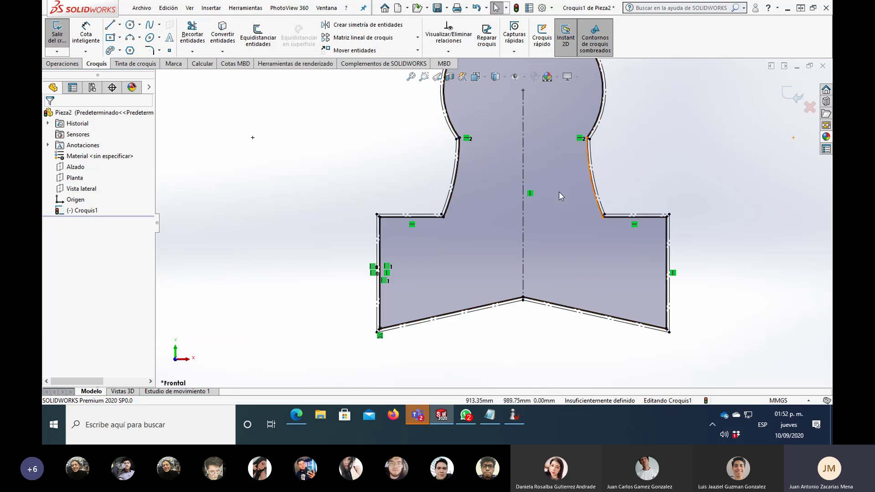
pyautogui.click(513, 415)
pyautogui.moveTo(135, 155); pyautogui.dragTo(53, 61)
pyautogui.click(83, 60)
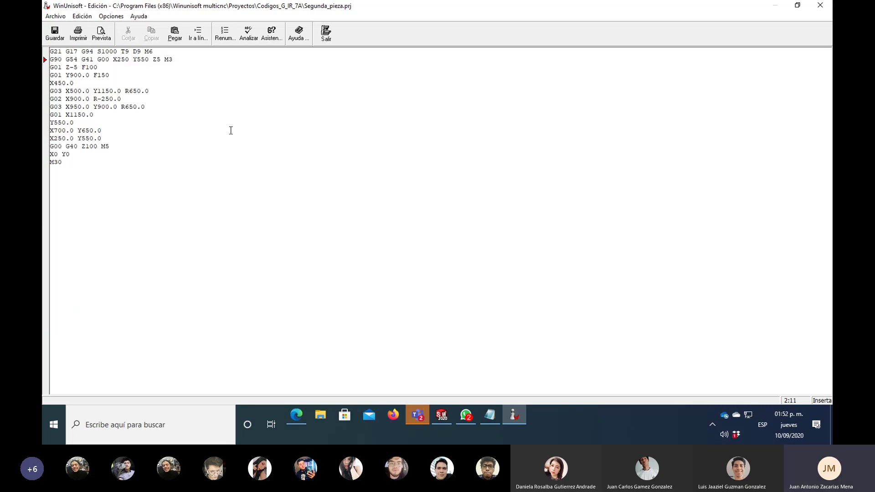
pyautogui.write('0')
pyautogui.press('Delete')
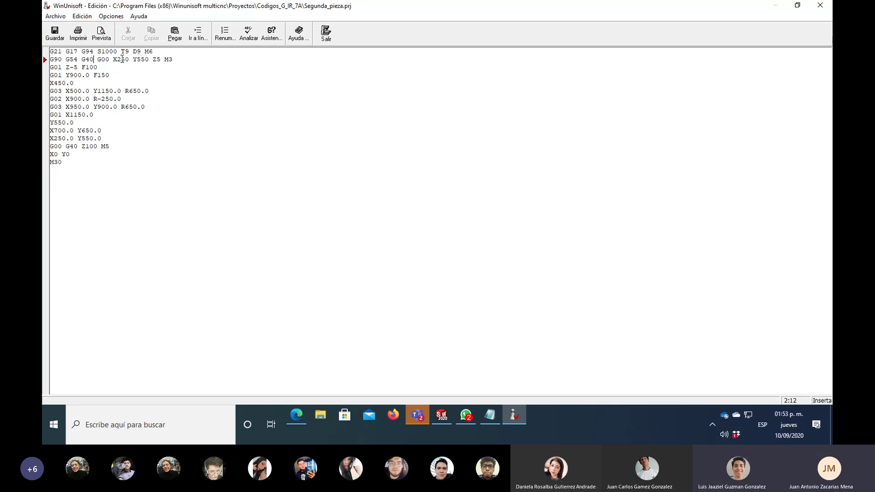
# Check the starting X and Y coordinates in the second block and the tool number in the first block
pyautogui.moveTo(117, 59); pyautogui.dragTo(149, 59)
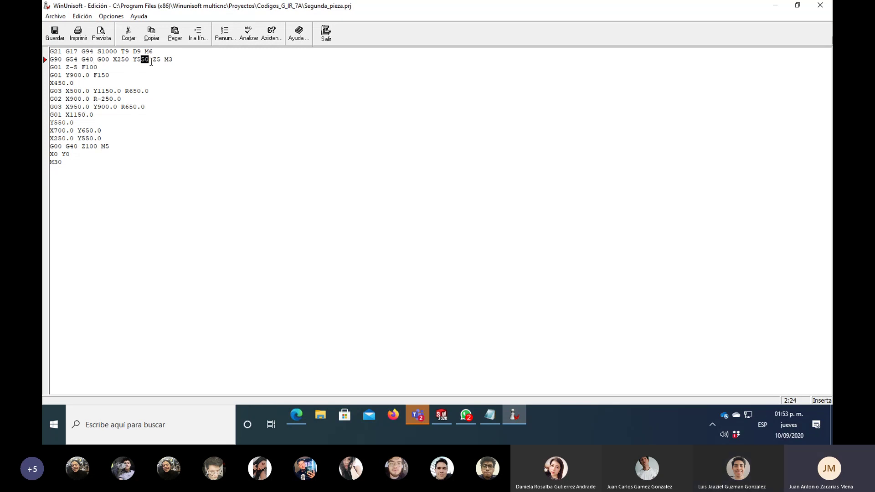
pyautogui.click(86, 76)
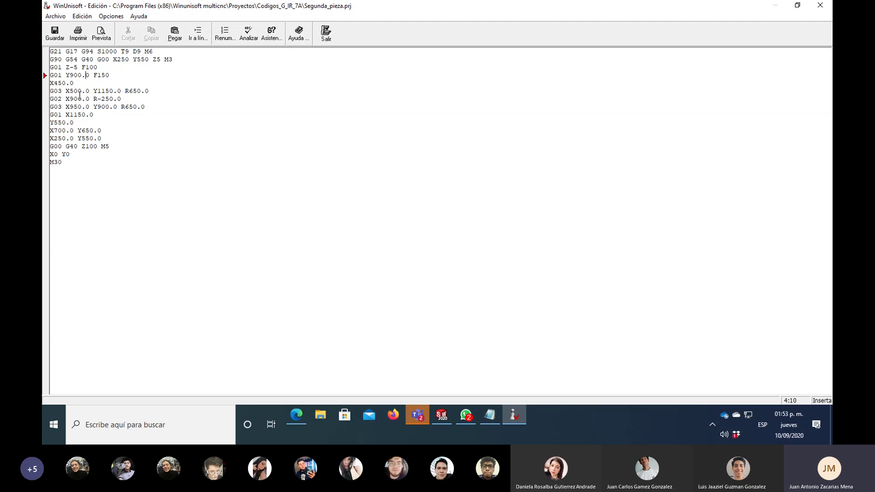
pyautogui.doubleClick(126, 52)
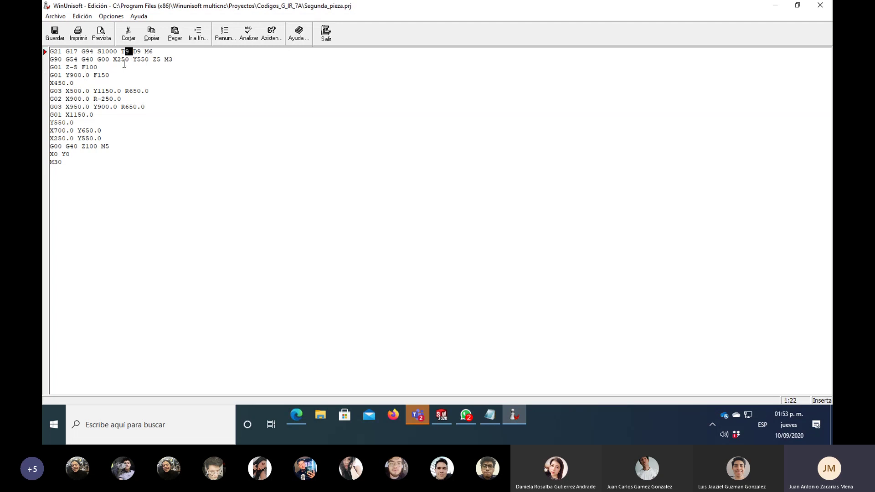
pyautogui.click(97, 68)
pyautogui.moveTo(129, 59); pyautogui.dragTo(137, 60)
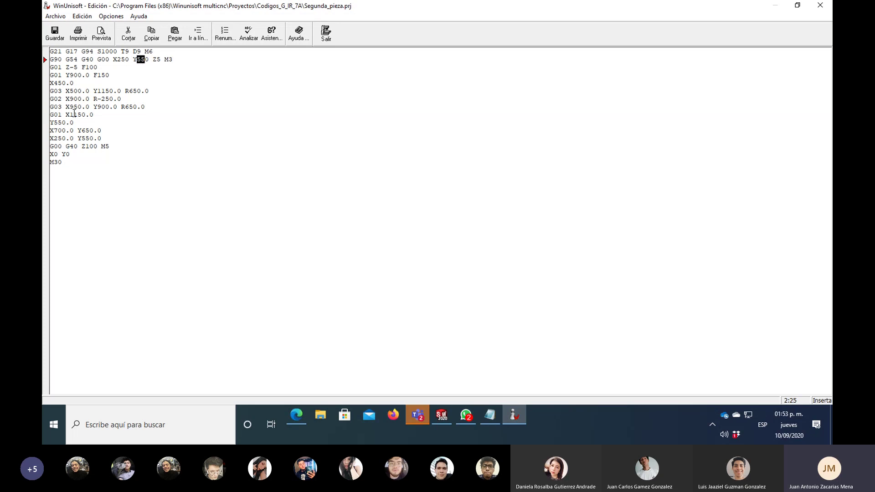